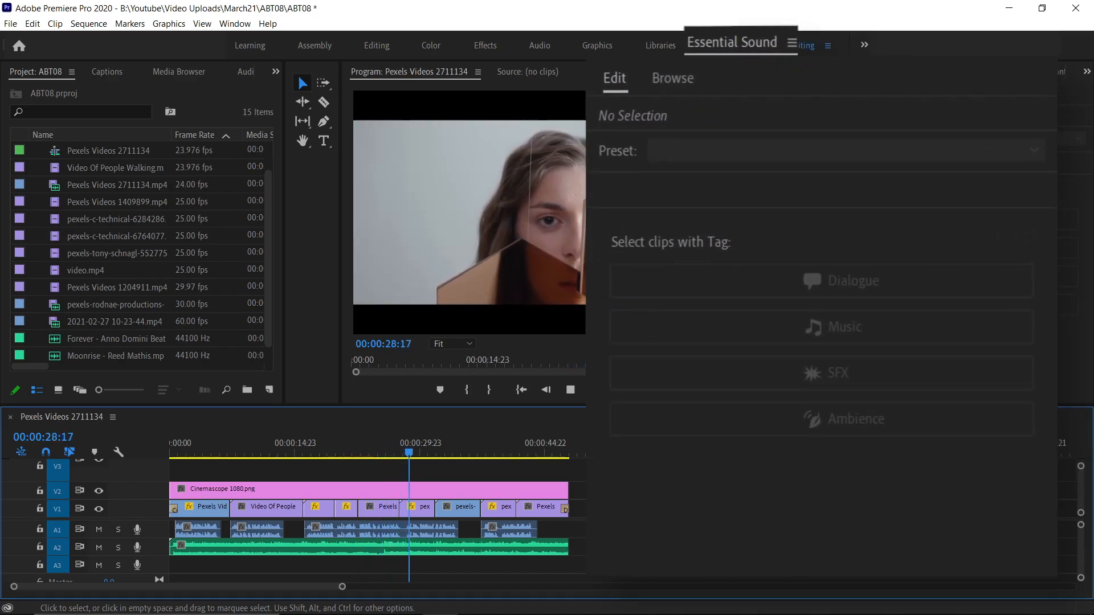
# Stop playback and dock the Essential Sound panel from the Window menu.
pyautogui.press('space')
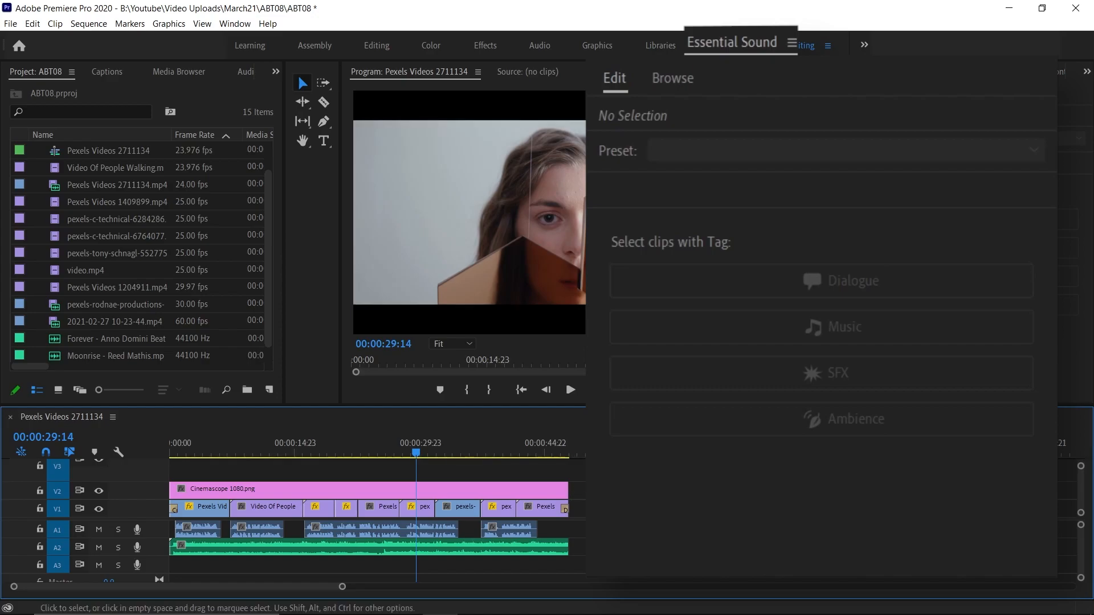
pyautogui.click(234, 23)
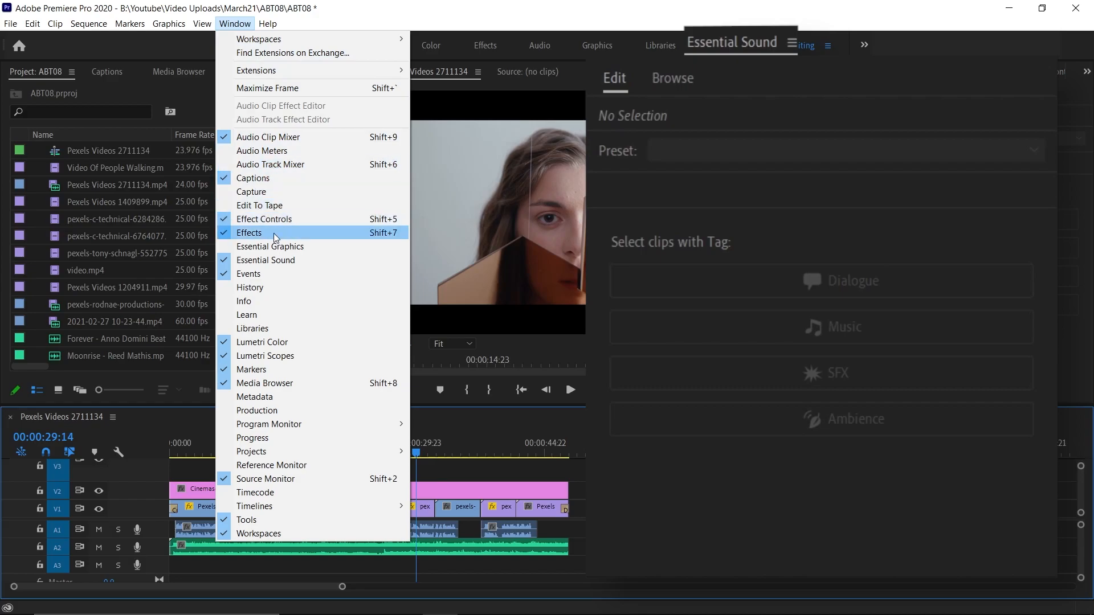
pyautogui.click(337, 261)
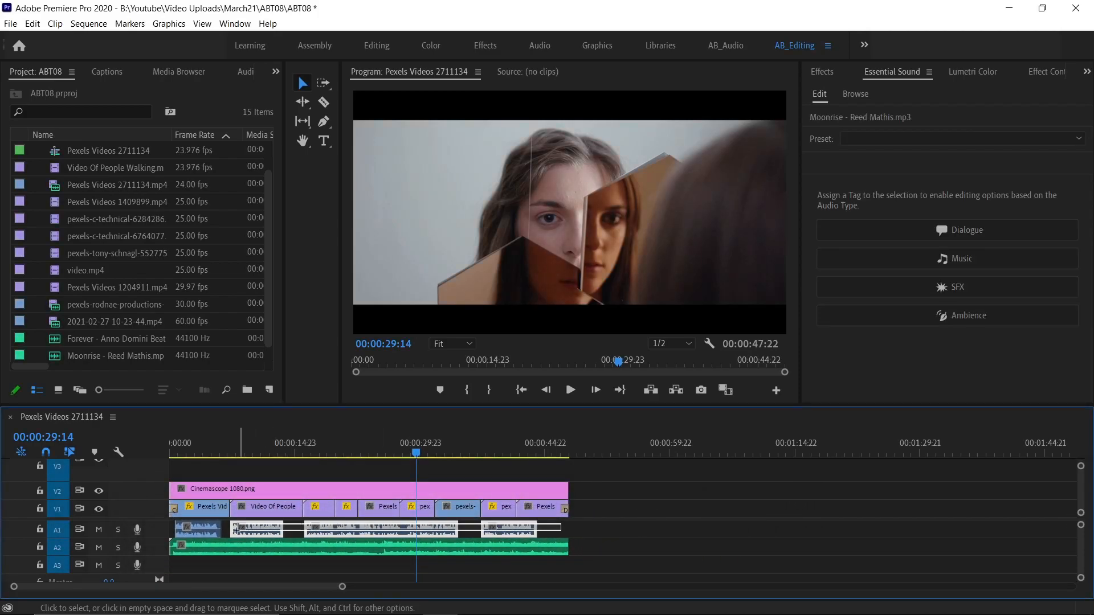
# Tag A1 clips as Dialogue, the Moonrise clip as Music, and generate ducking keyframes.
pyautogui.click(937, 234)
pyautogui.click(520, 547)
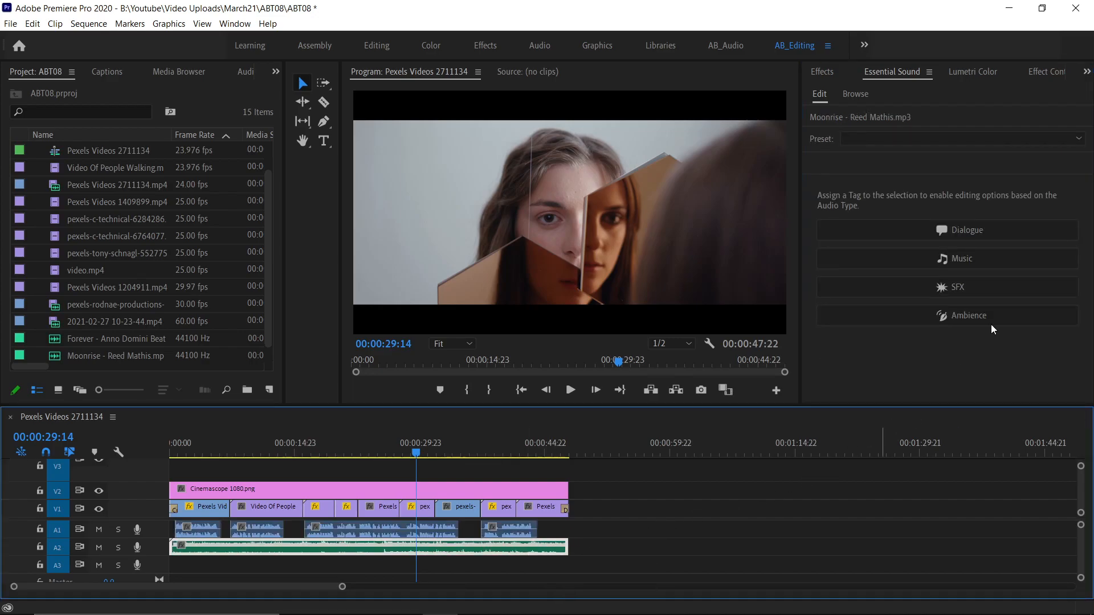
pyautogui.click(980, 258)
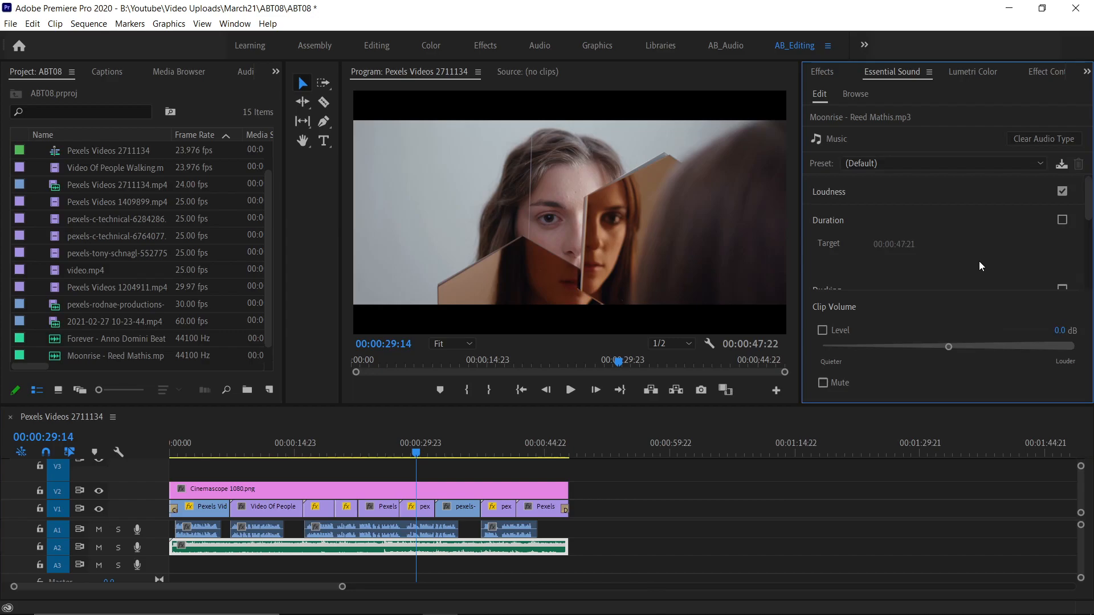
pyautogui.scroll(-2, 979, 261)
pyautogui.scroll(-2, 978, 253)
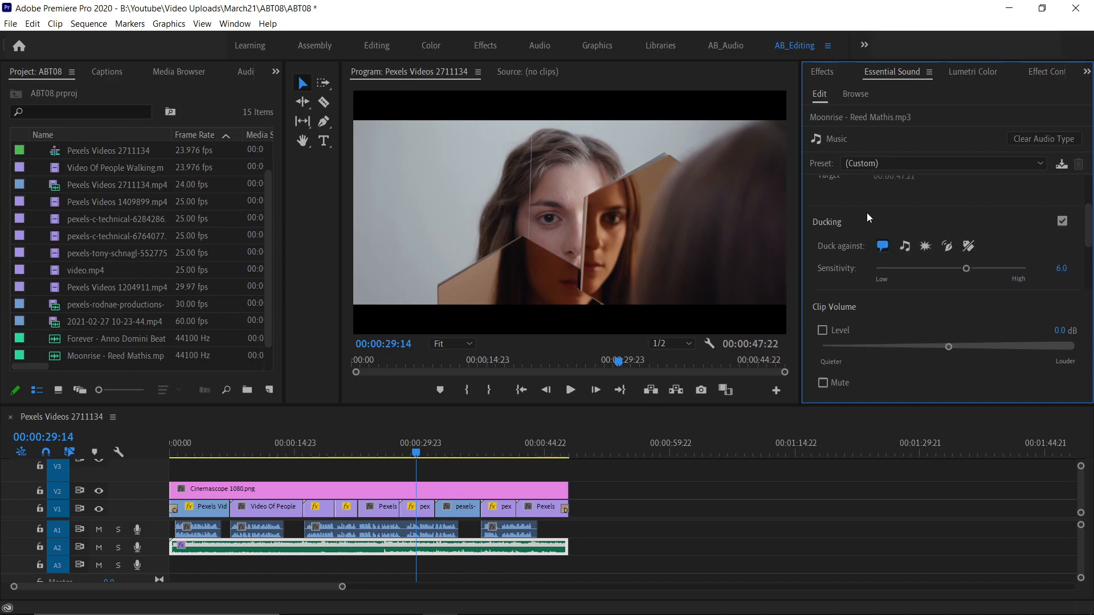
pyautogui.scroll(-1, 832, 262)
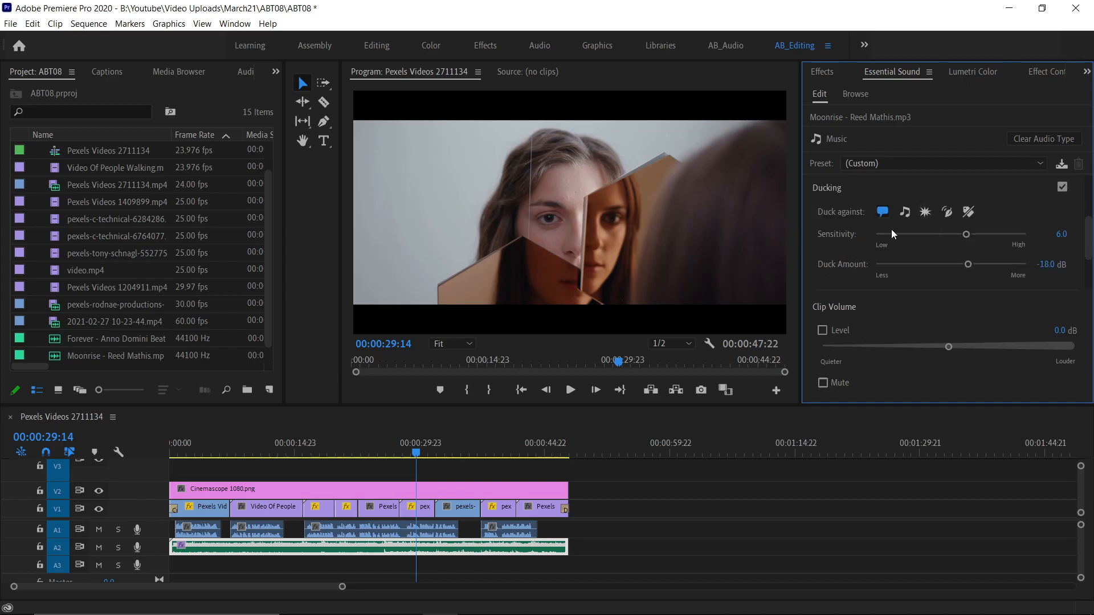
pyautogui.scroll(-1, 891, 229)
pyautogui.scroll(-1, 855, 246)
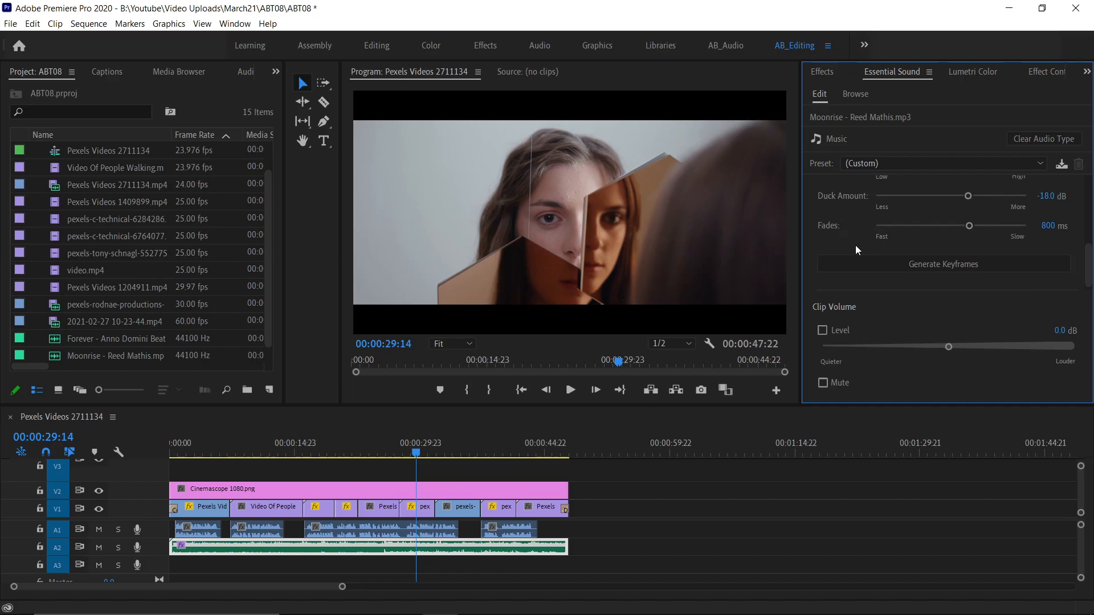
pyautogui.click(866, 265)
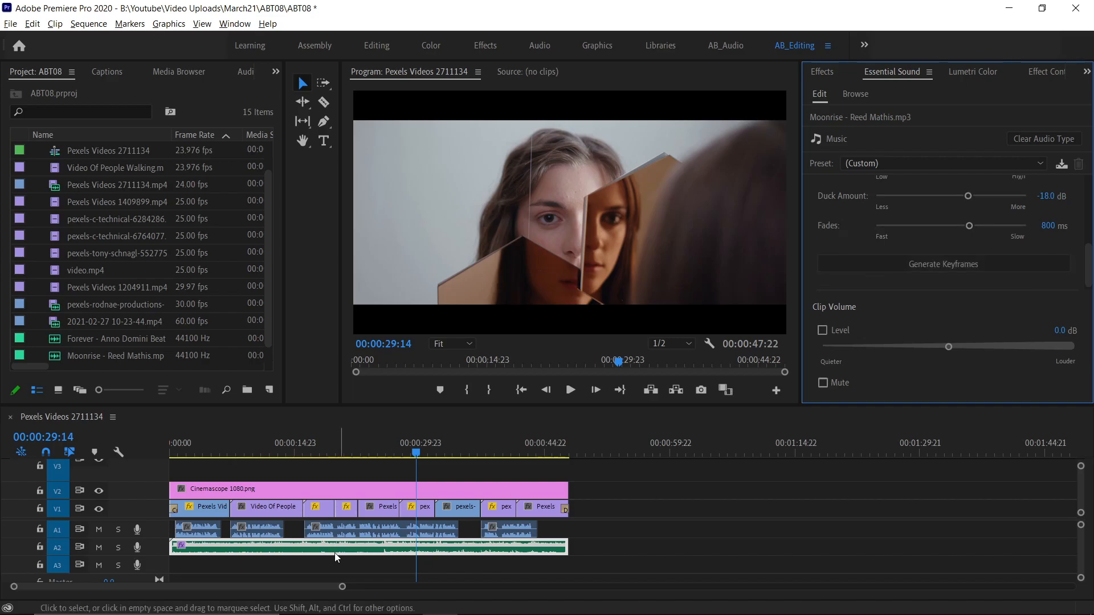
# Zoom the timeline and expand the A2 music track to reveal its volume keyframes.
pyautogui.press('=')
pyautogui.press('=')
pyautogui.press('=')
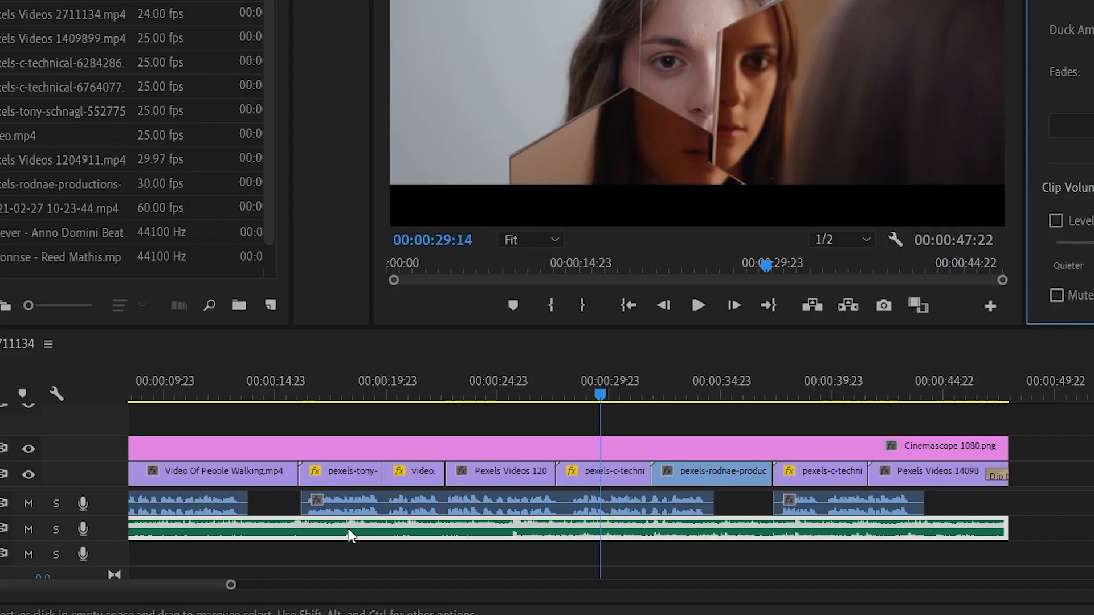
pyautogui.doubleClick(102, 534)
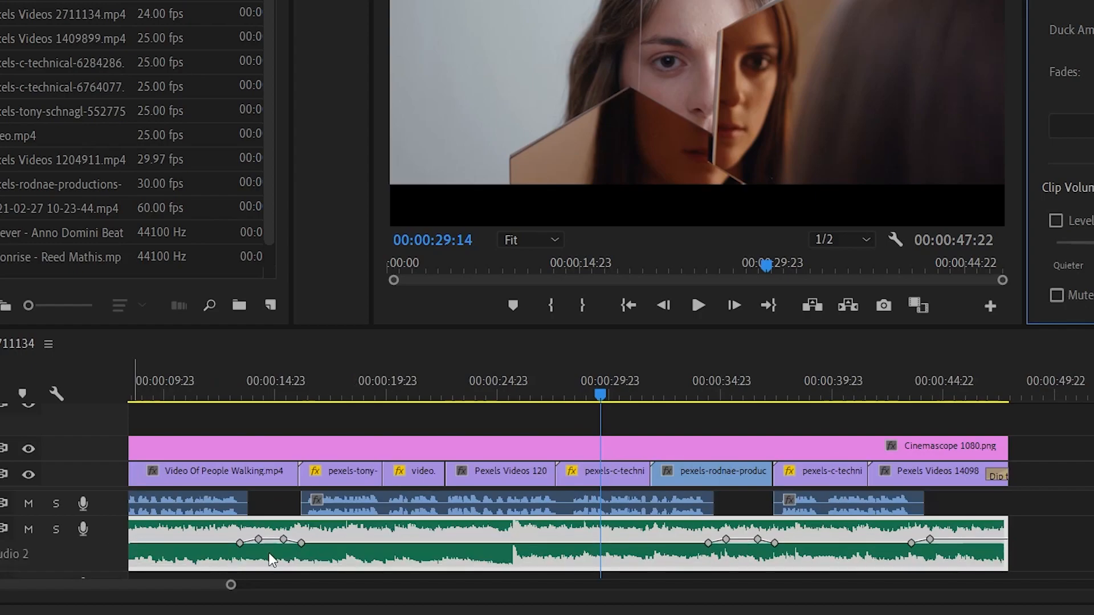
pyautogui.moveTo(208, 584); pyautogui.dragTo(168, 585)
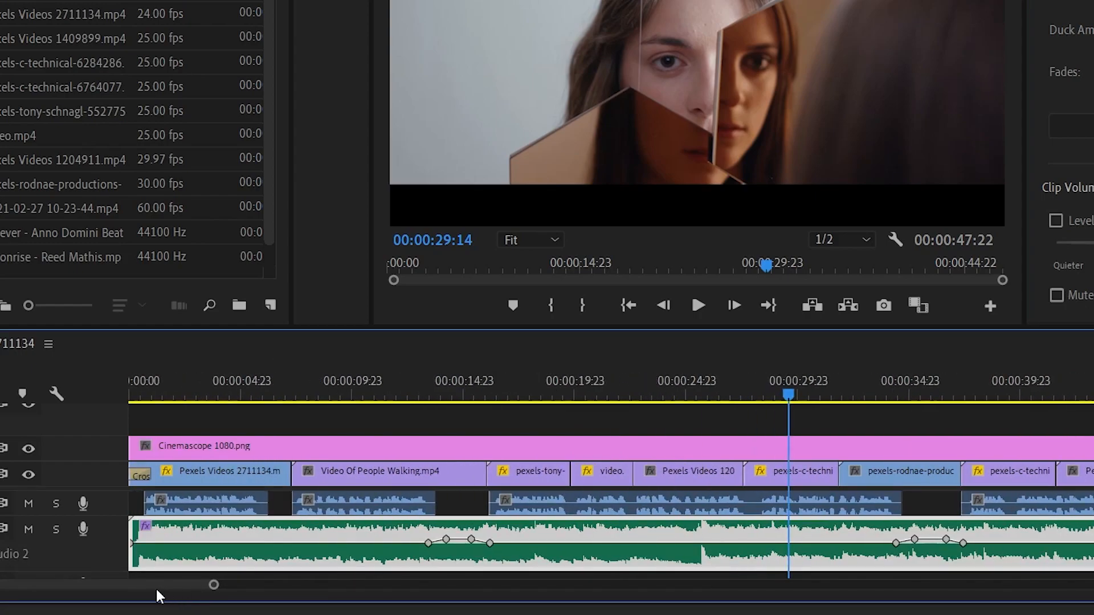
pyautogui.moveTo(423, 399); pyautogui.dragTo(390, 402)
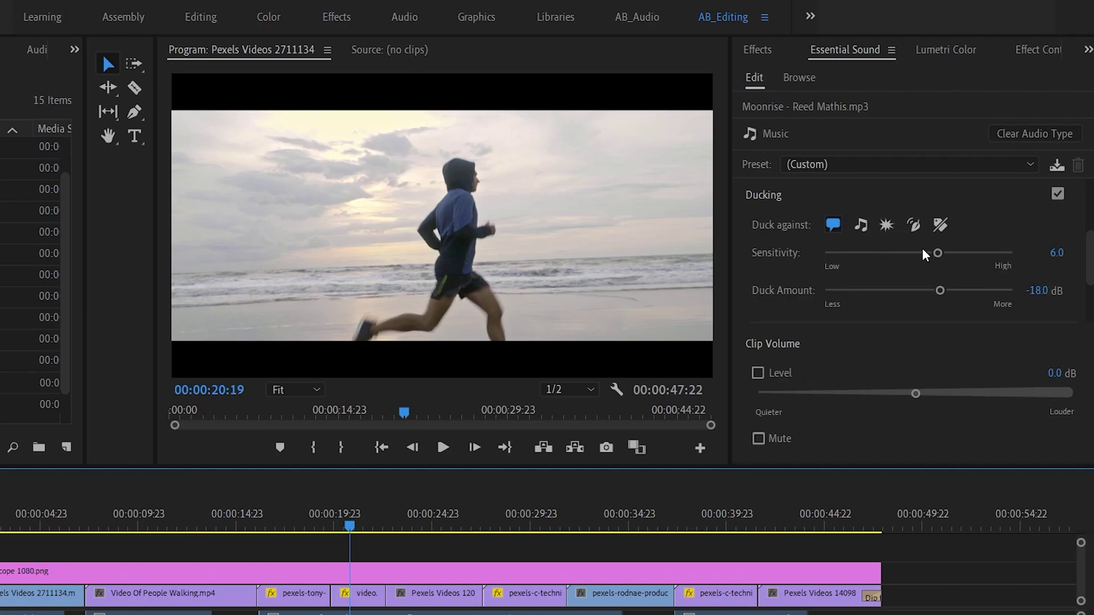
# Lower ducking sensitivity, shorten fades to 551 ms and regenerate the keyframes.
pyautogui.moveTo(936, 253); pyautogui.dragTo(927, 254)
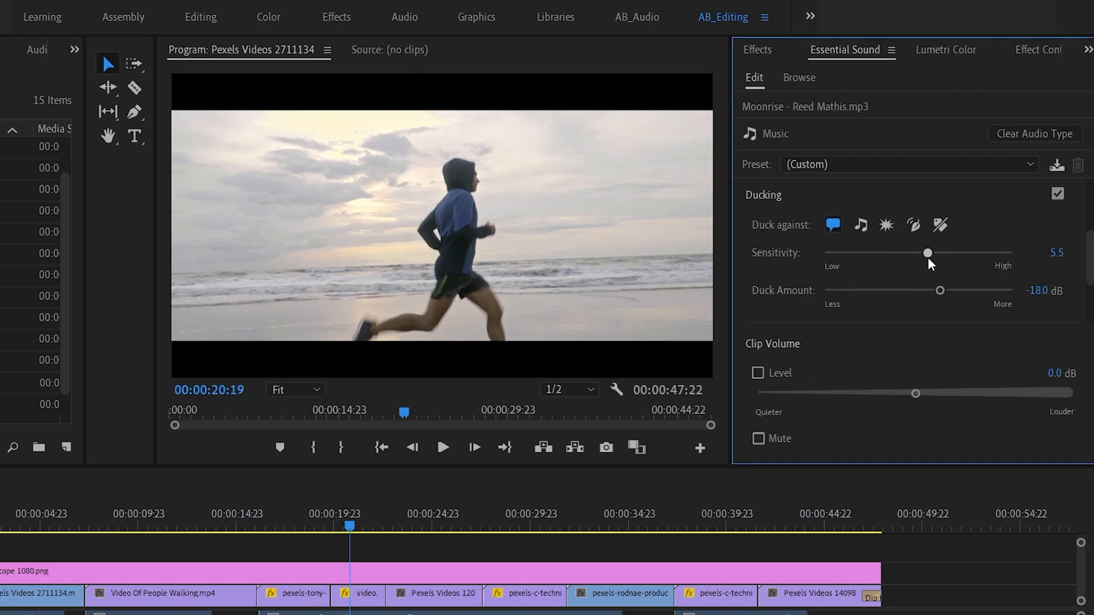
pyautogui.scroll(-1, 940, 291)
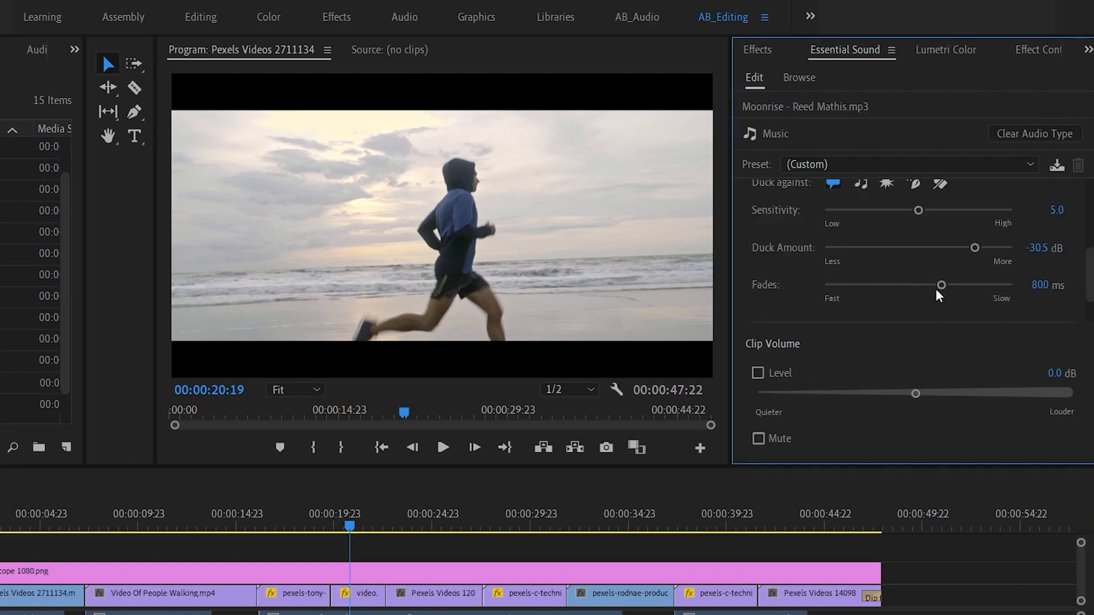
pyautogui.moveTo(920, 287); pyautogui.dragTo(917, 289)
pyautogui.scroll(-1, 855, 274)
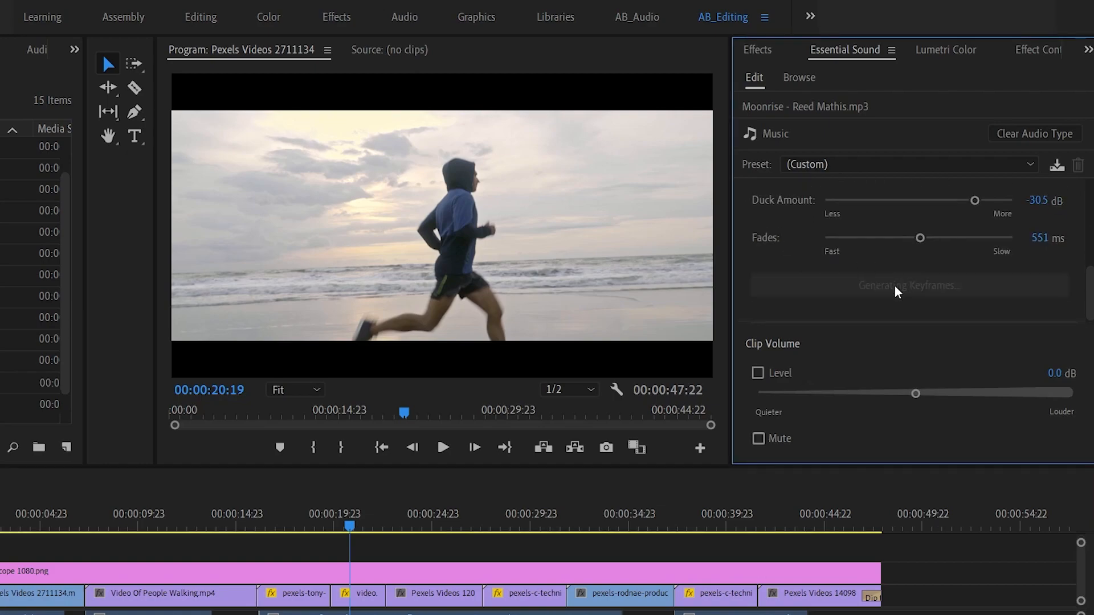
pyautogui.click(894, 285)
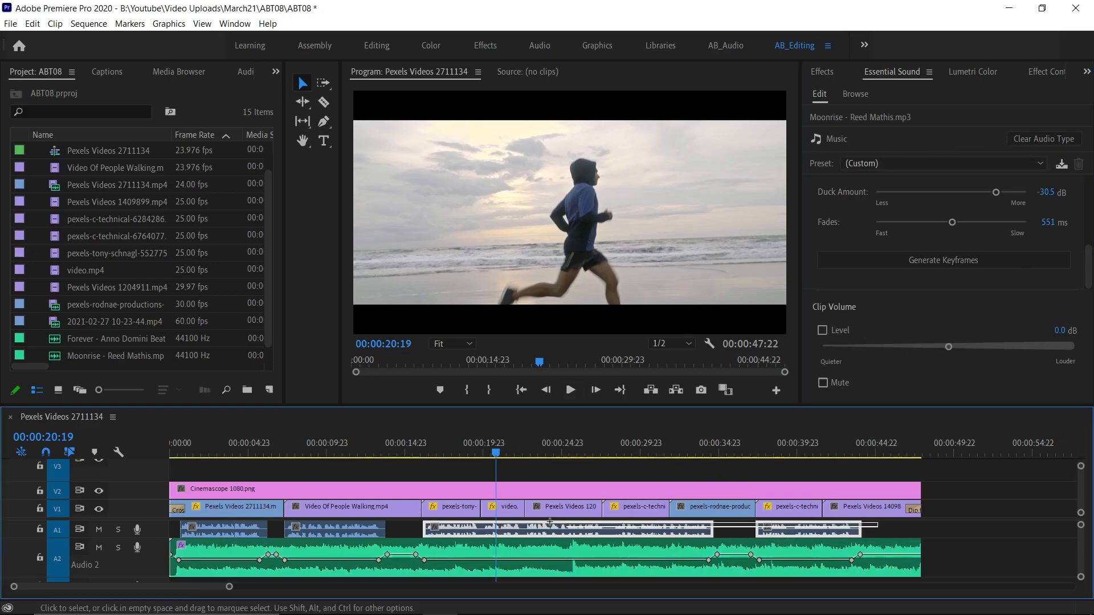
# Select all A1 dialogue clips and enable Clarity Dynamics at 3.4.
pyautogui.moveTo(876, 531); pyautogui.dragTo(222, 532)
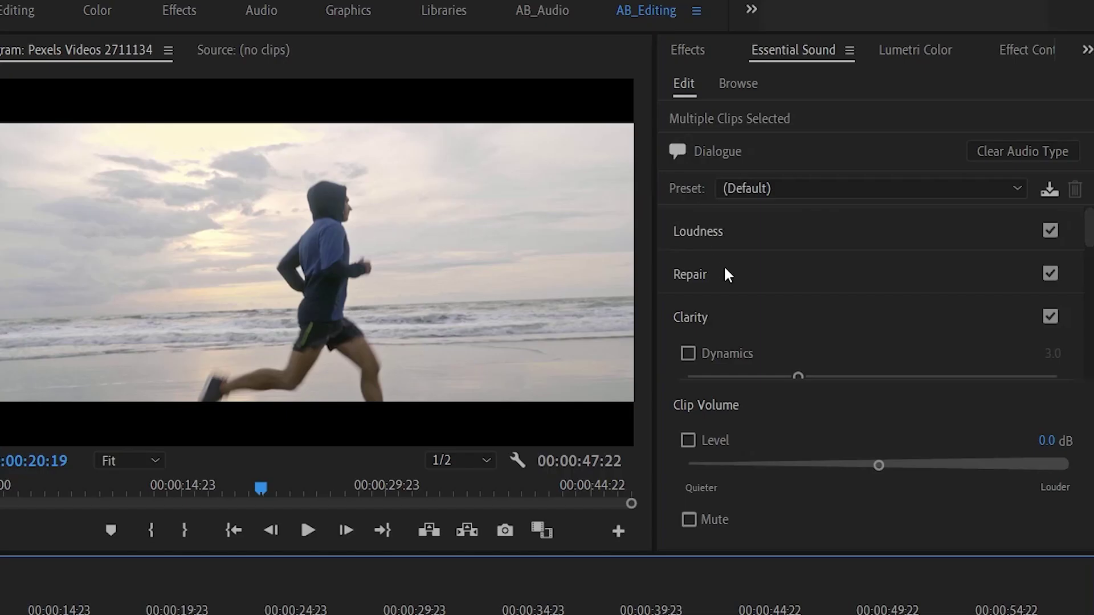
pyautogui.click(712, 227)
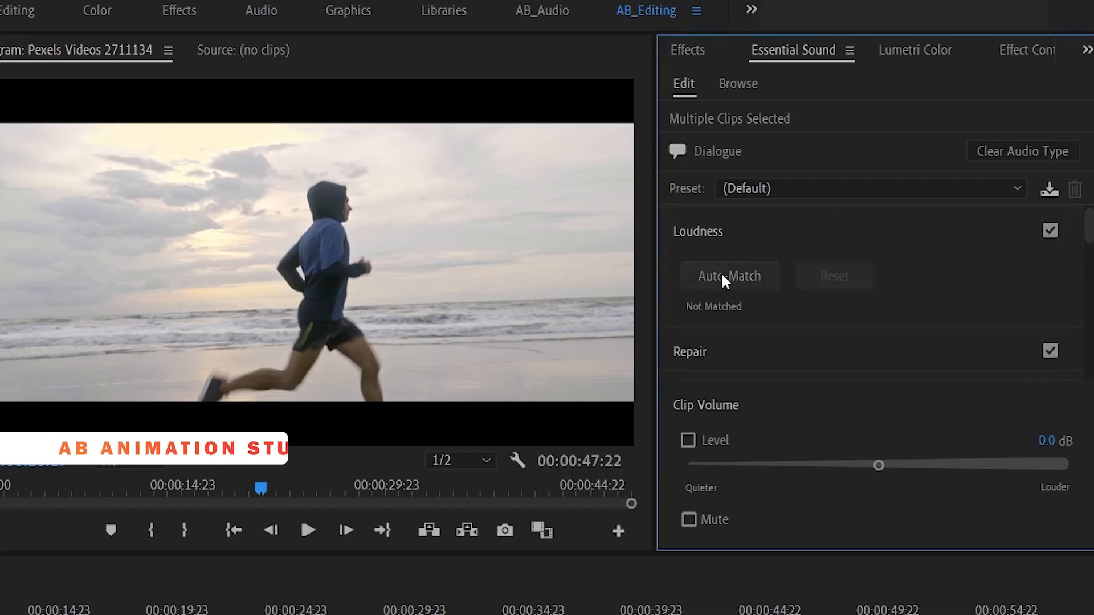
pyautogui.click(699, 353)
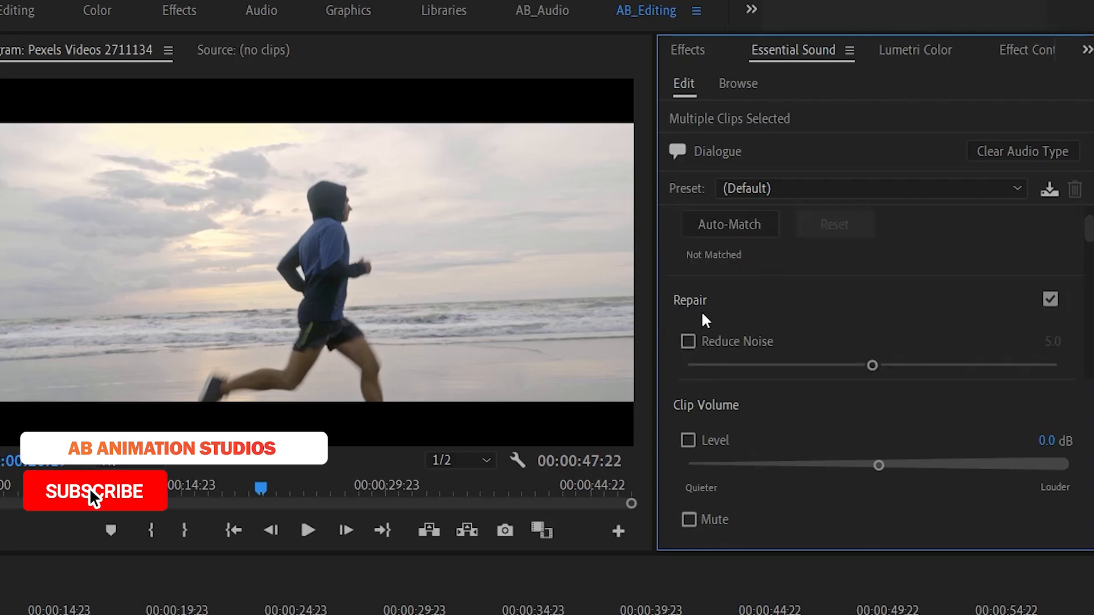
pyautogui.scroll(-2, 752, 333)
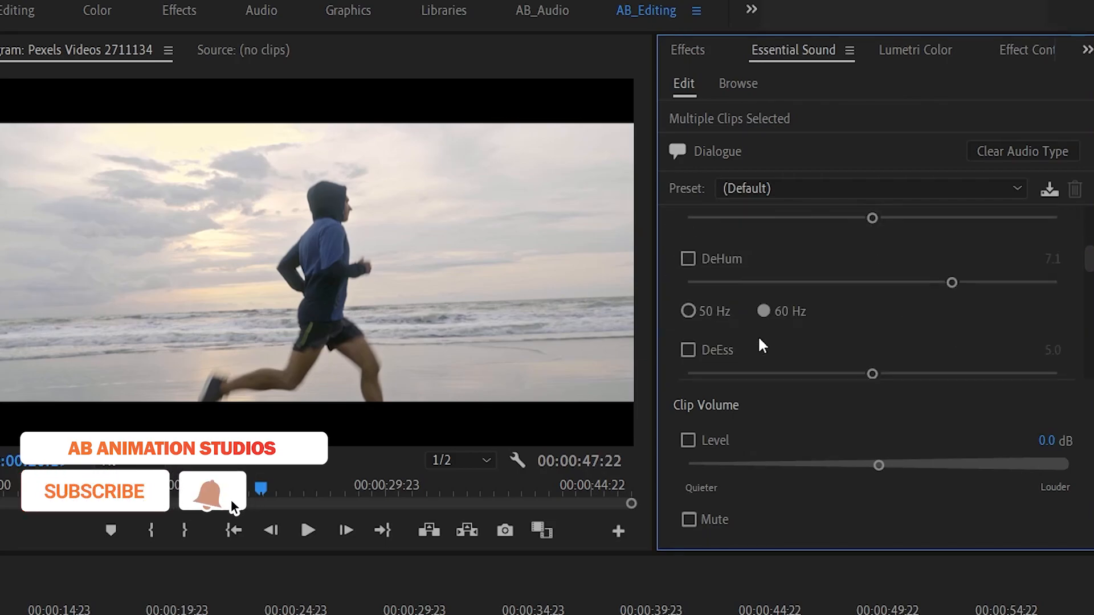
pyautogui.scroll(-2, 758, 335)
pyautogui.scroll(-2, 758, 336)
pyautogui.click(735, 324)
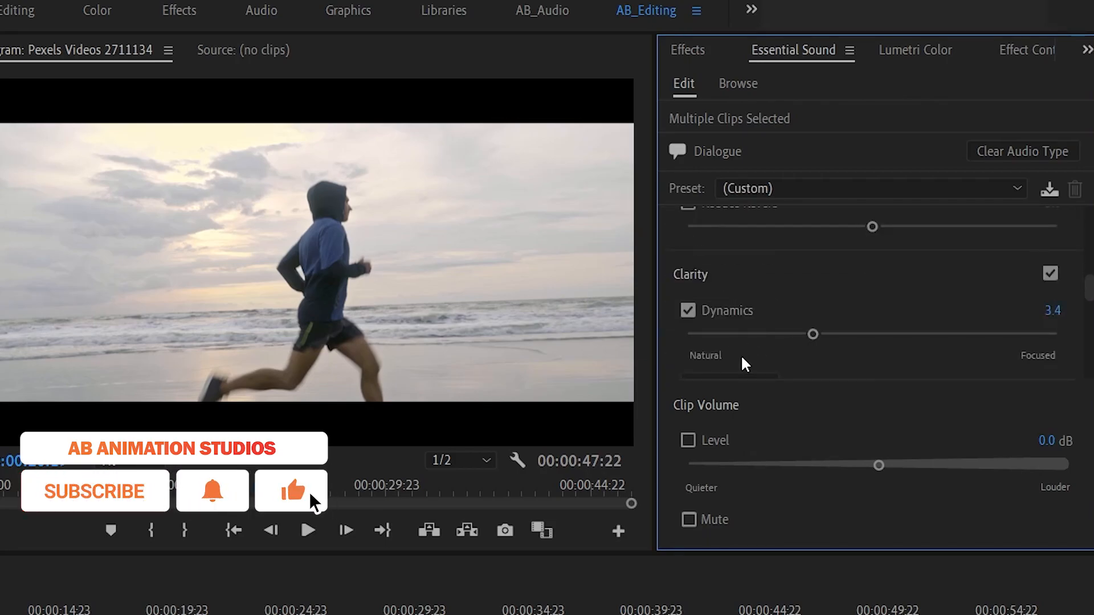
pyautogui.scroll(-2, 786, 371)
pyautogui.scroll(-2, 770, 350)
pyautogui.scroll(-2, 753, 341)
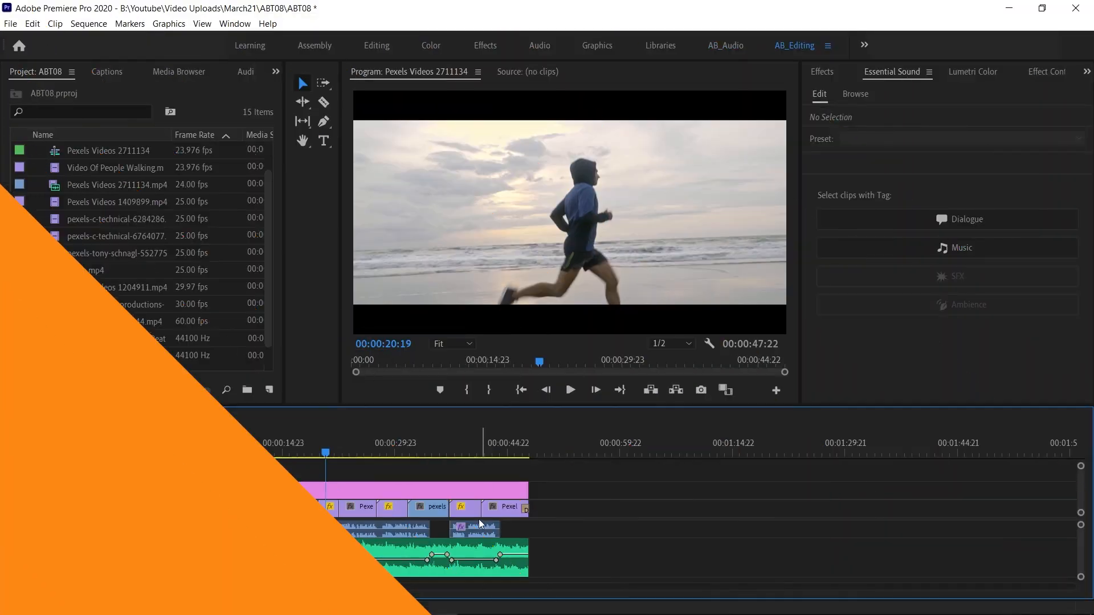
# Run Project Manager to collect used files into a new location, estimated 463.22 MB.
pyautogui.moveTo(605, 480); pyautogui.dragTo(214, 581)
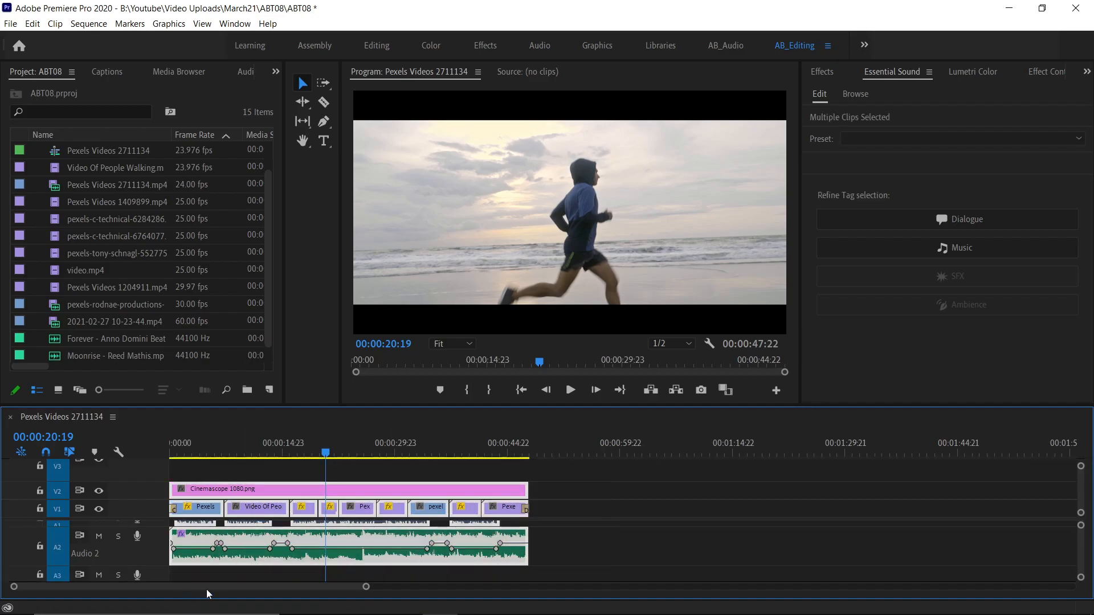
pyautogui.click(13, 23)
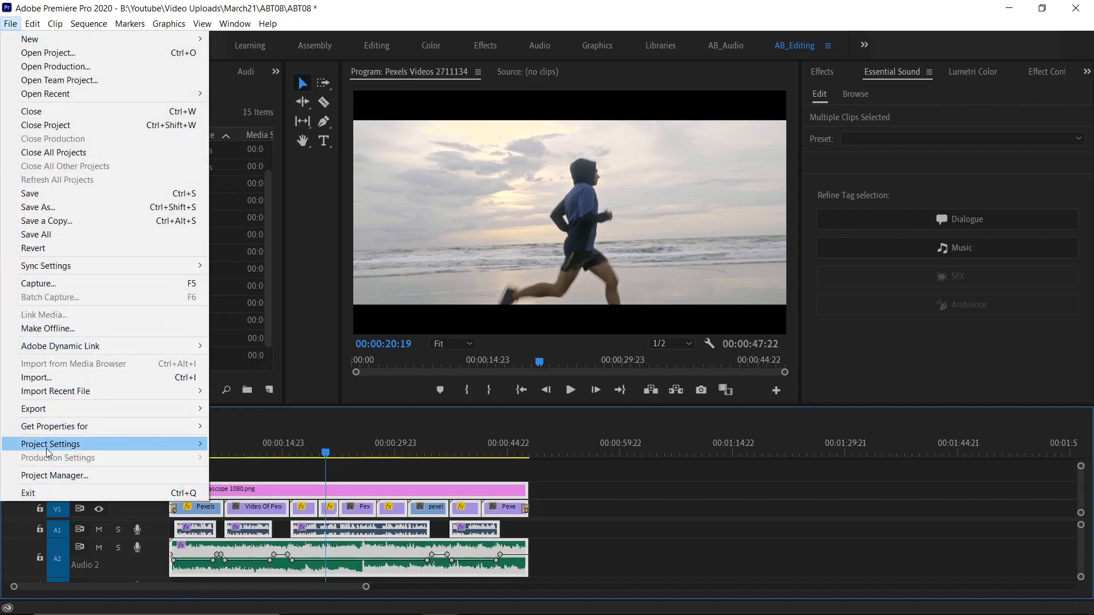
pyautogui.click(49, 475)
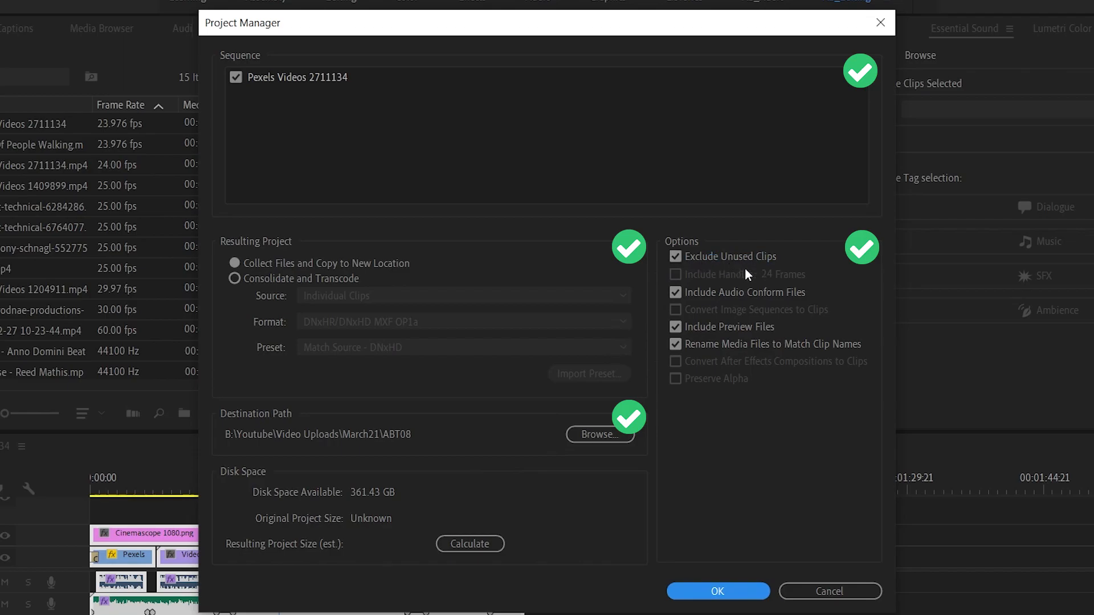
pyautogui.click(454, 544)
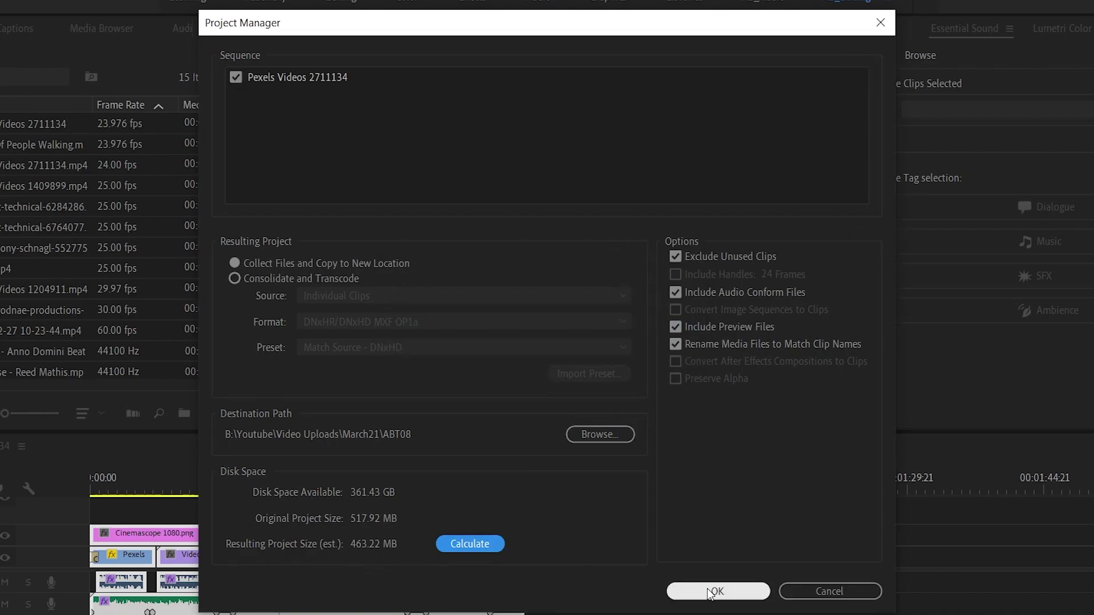
pyautogui.click(711, 593)
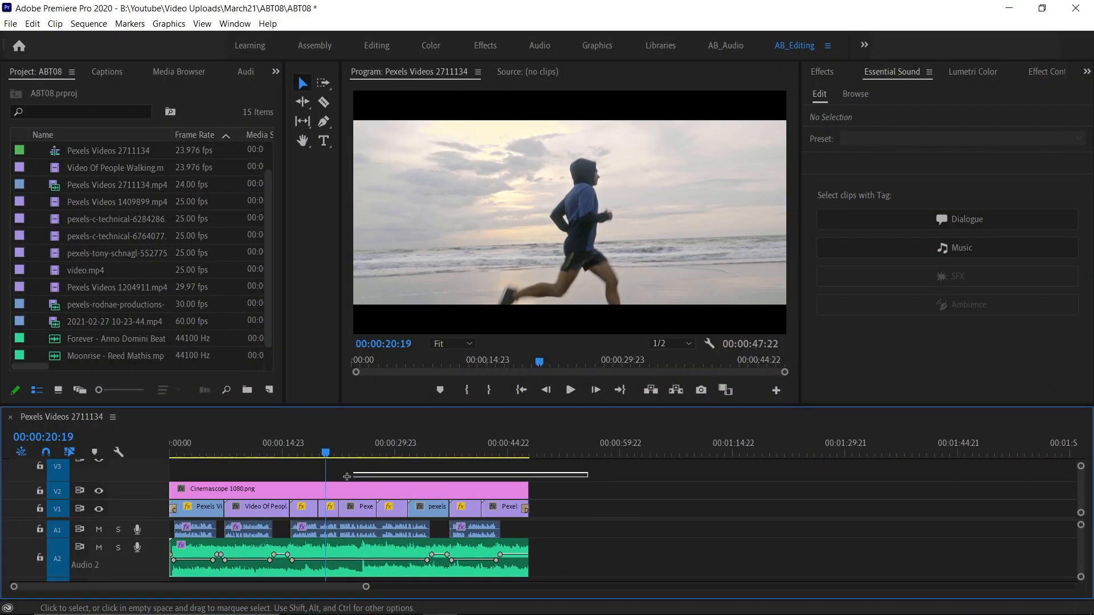
# Nest the selected V1/V2 video and overlay clips into a sequence named Video.
pyautogui.moveTo(347, 476); pyautogui.dragTo(192, 513)
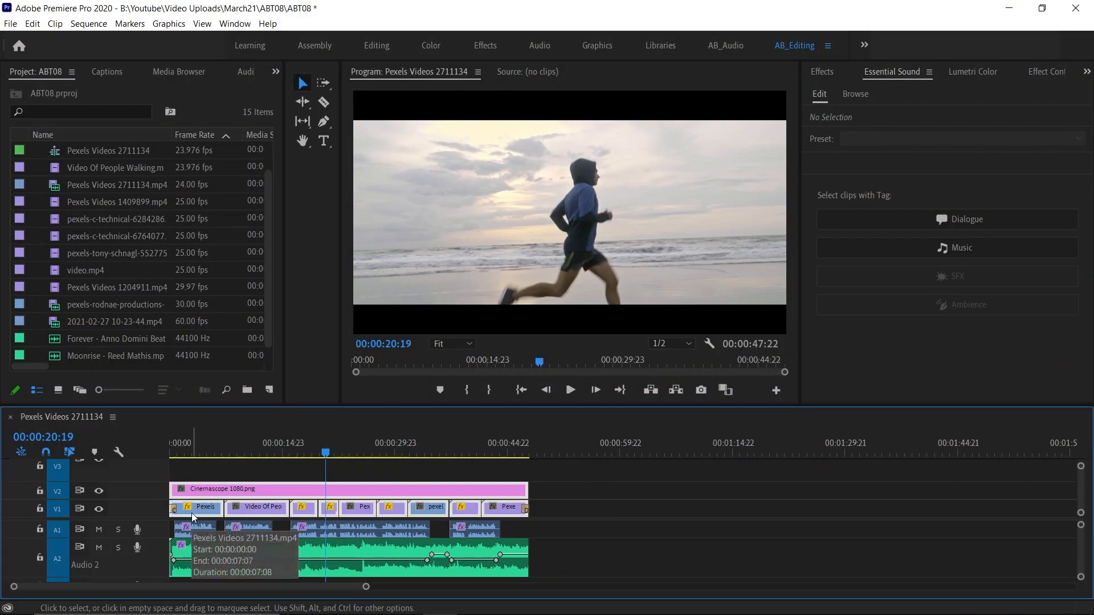
pyautogui.click(609, 495)
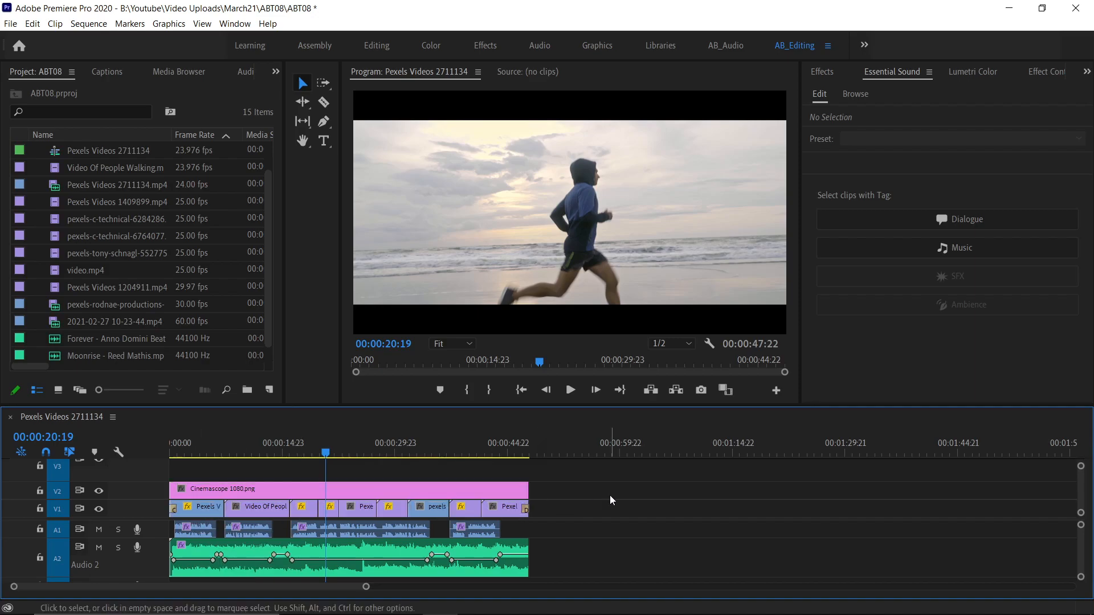
pyautogui.click(457, 448)
pyautogui.moveTo(323, 480); pyautogui.dragTo(231, 494)
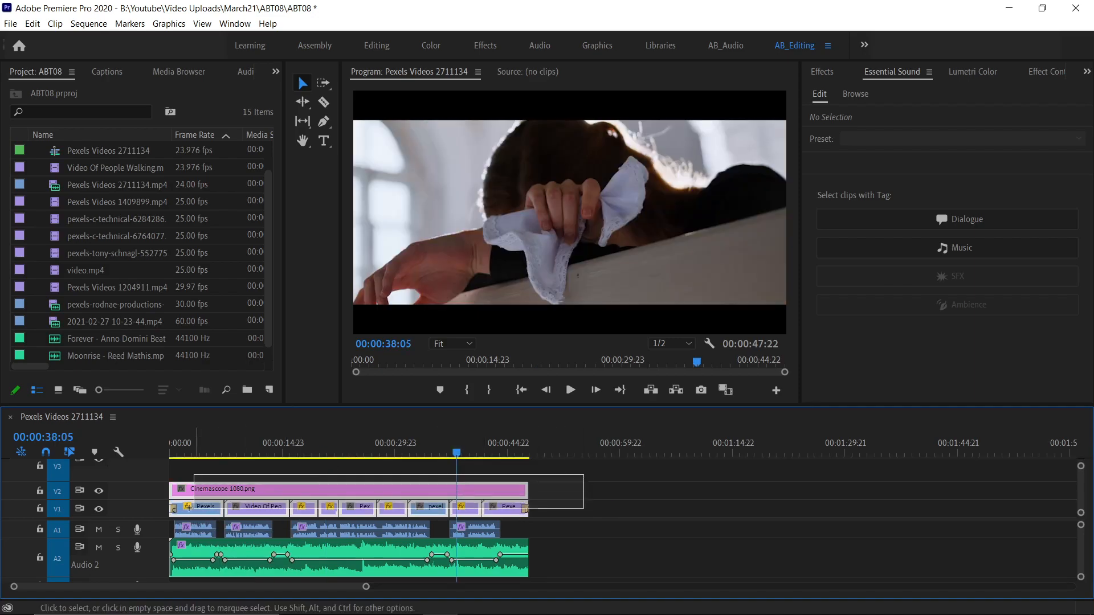
pyautogui.rightClick(231, 490)
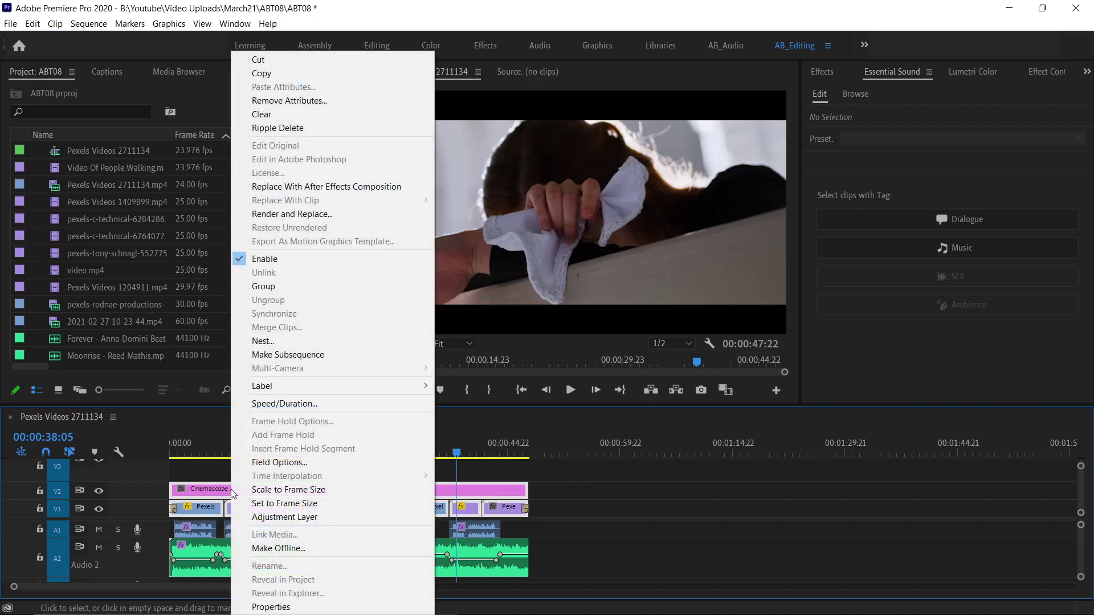
pyautogui.click(313, 343)
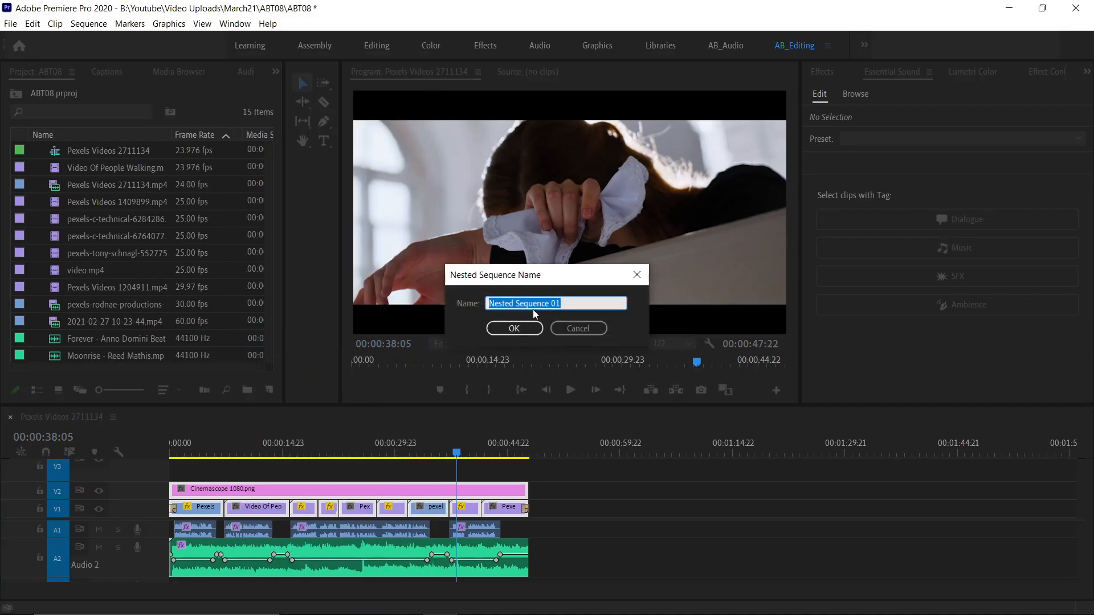
pyautogui.write('Video')
pyautogui.press('Return')
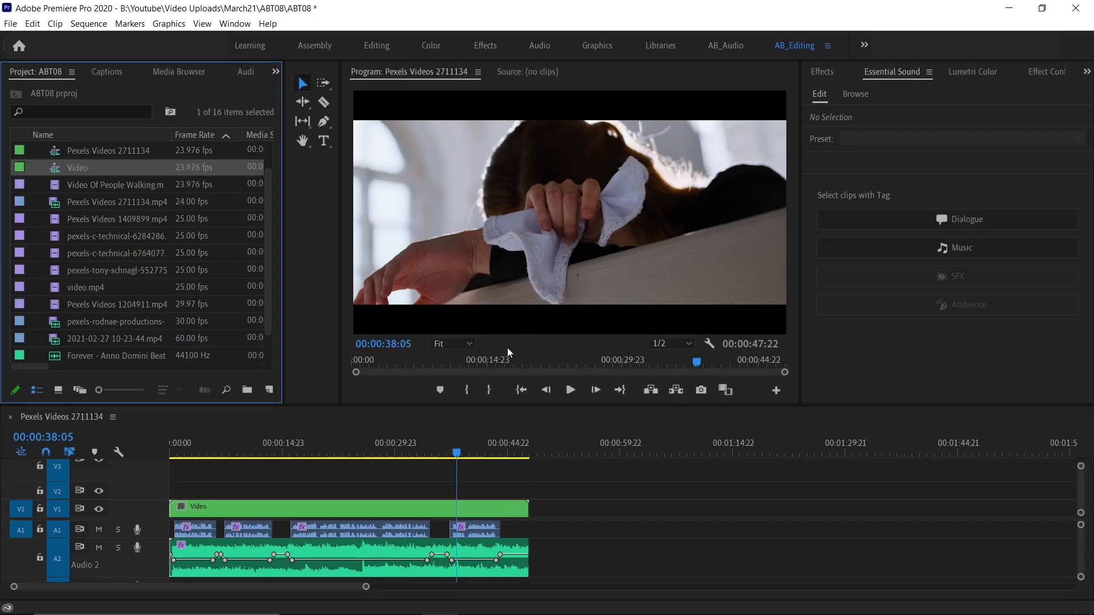
# Inspect inside the Video nest and return to the Pexels Videos 2711134 sequence.
pyautogui.click(220, 511)
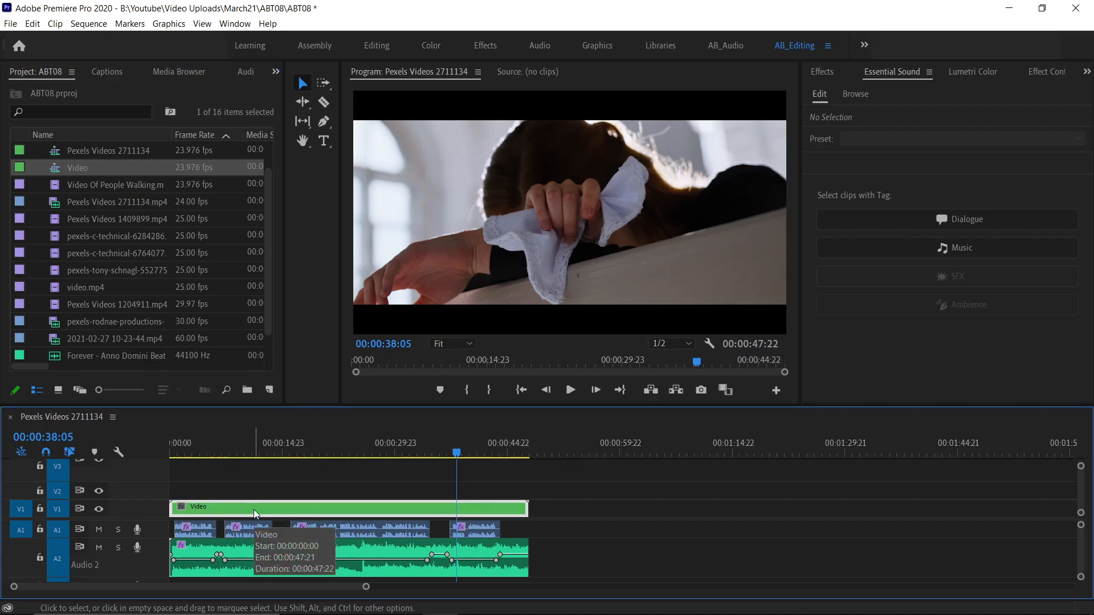
pyautogui.doubleClick(254, 510)
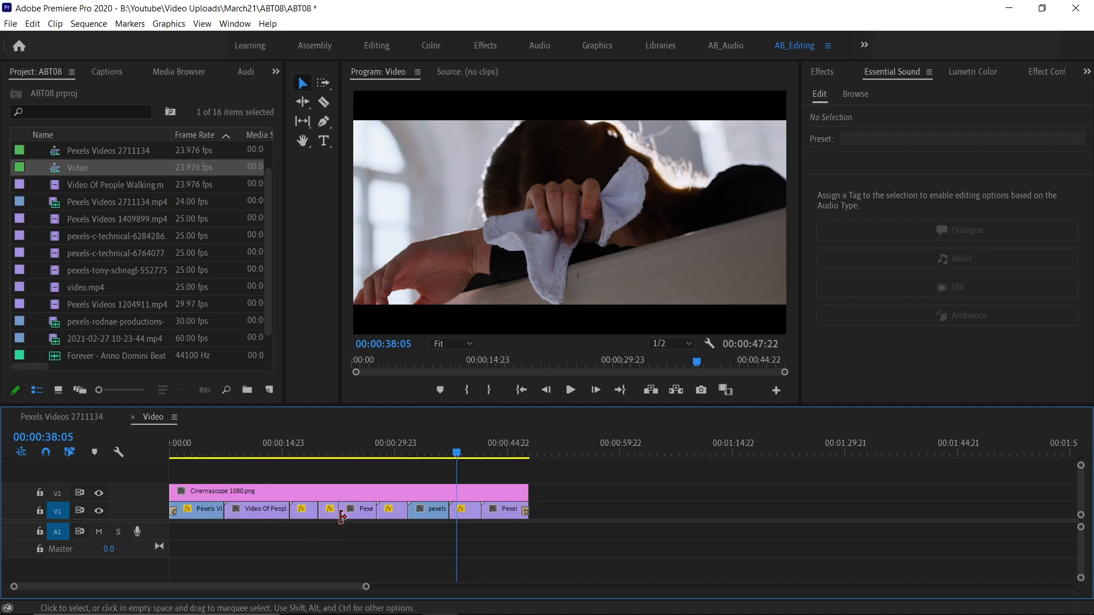
pyautogui.click(85, 417)
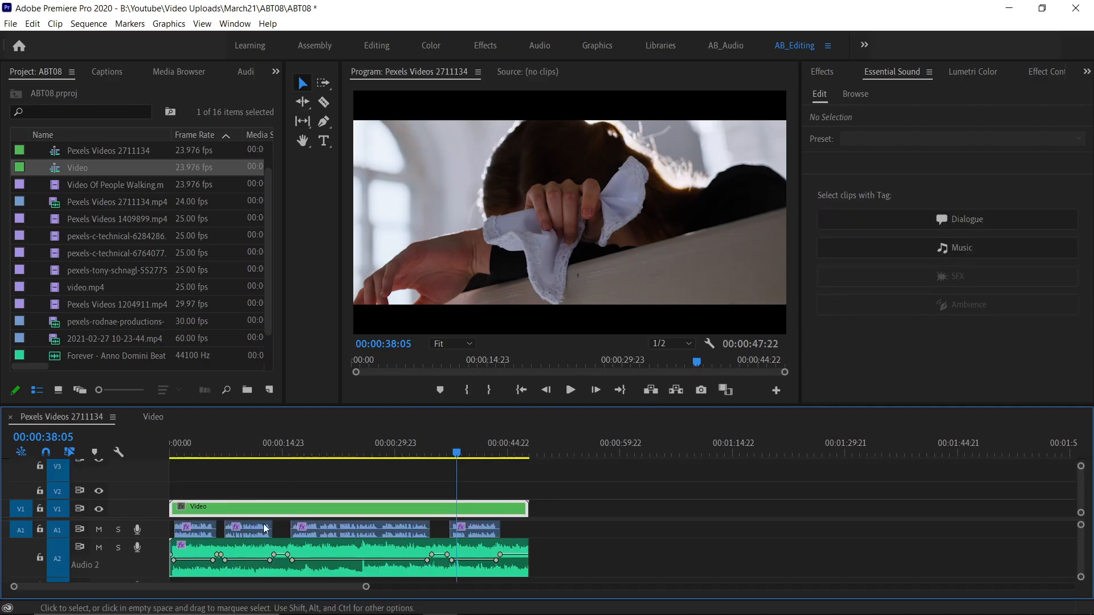
# Replace the kitchen clip at about 33 s with a linked After Effects composition.
pyautogui.click(155, 419)
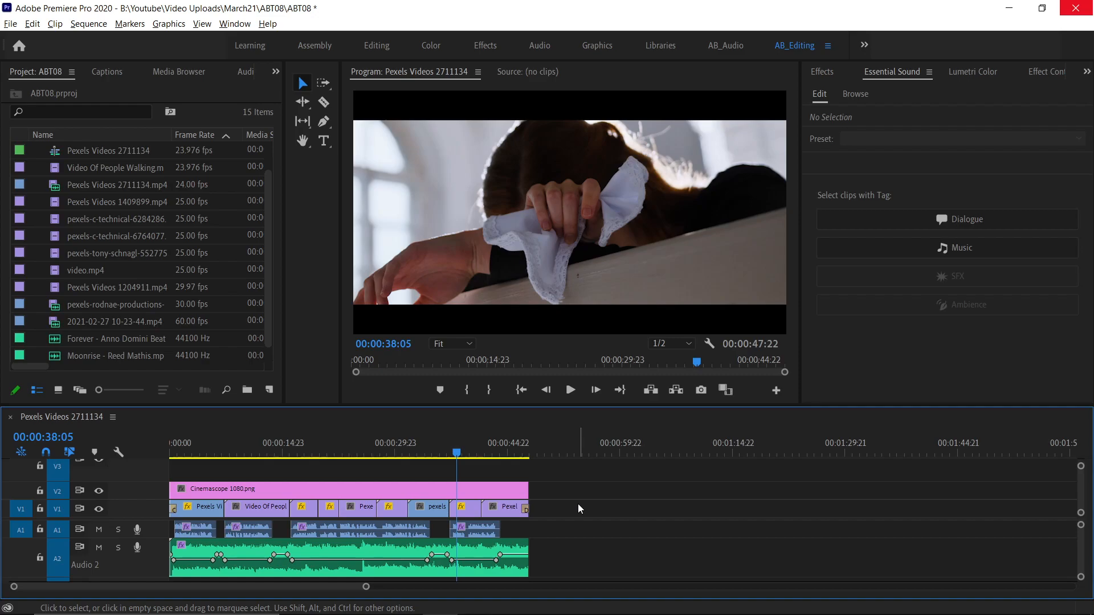
pyautogui.click(425, 446)
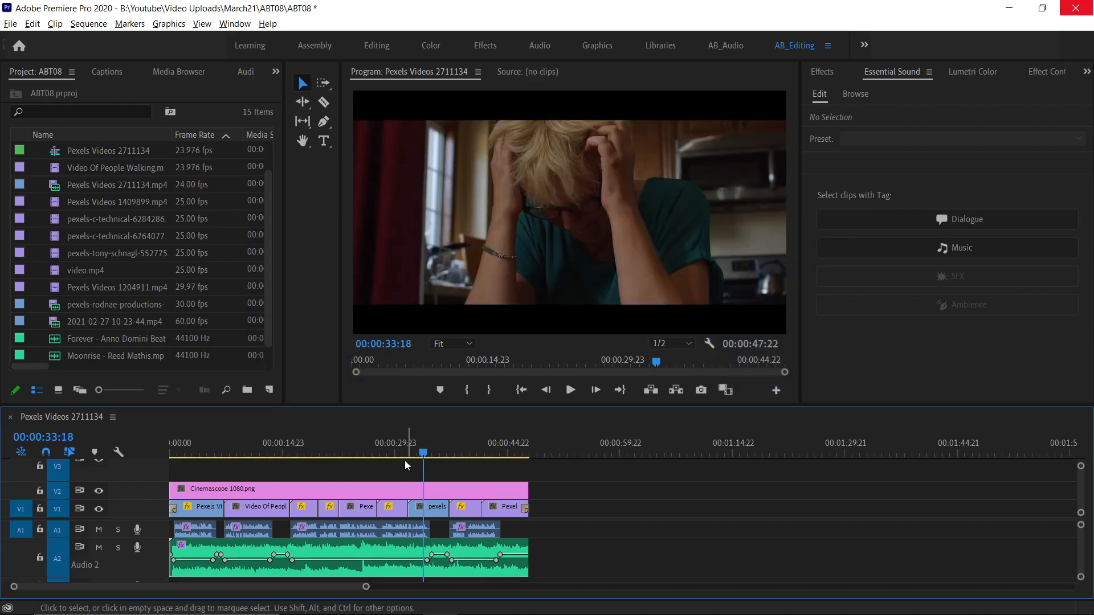
pyautogui.rightClick(429, 509)
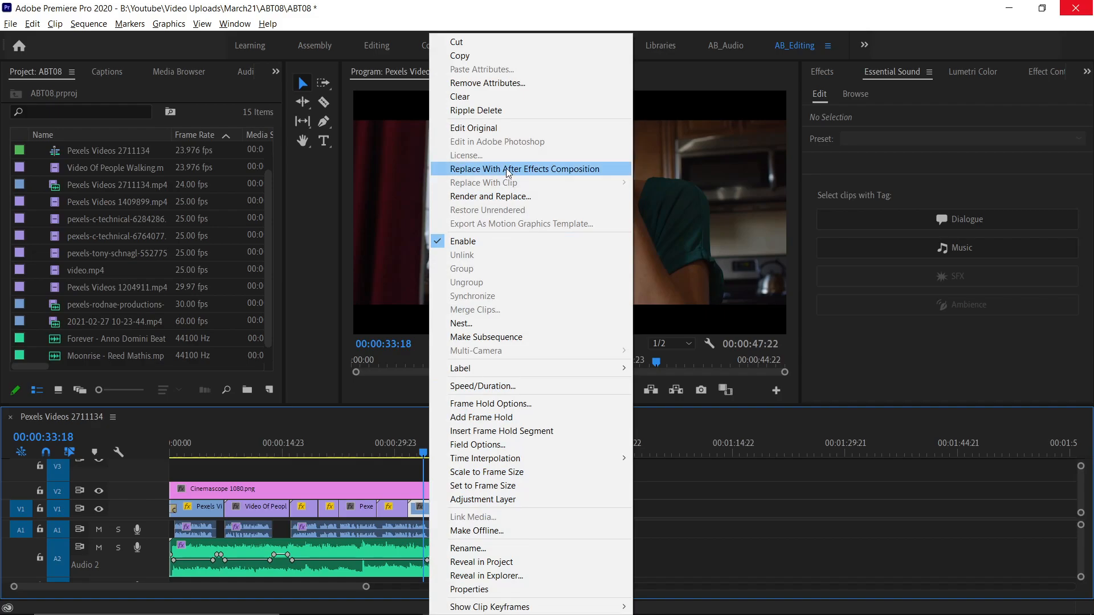
pyautogui.click(506, 169)
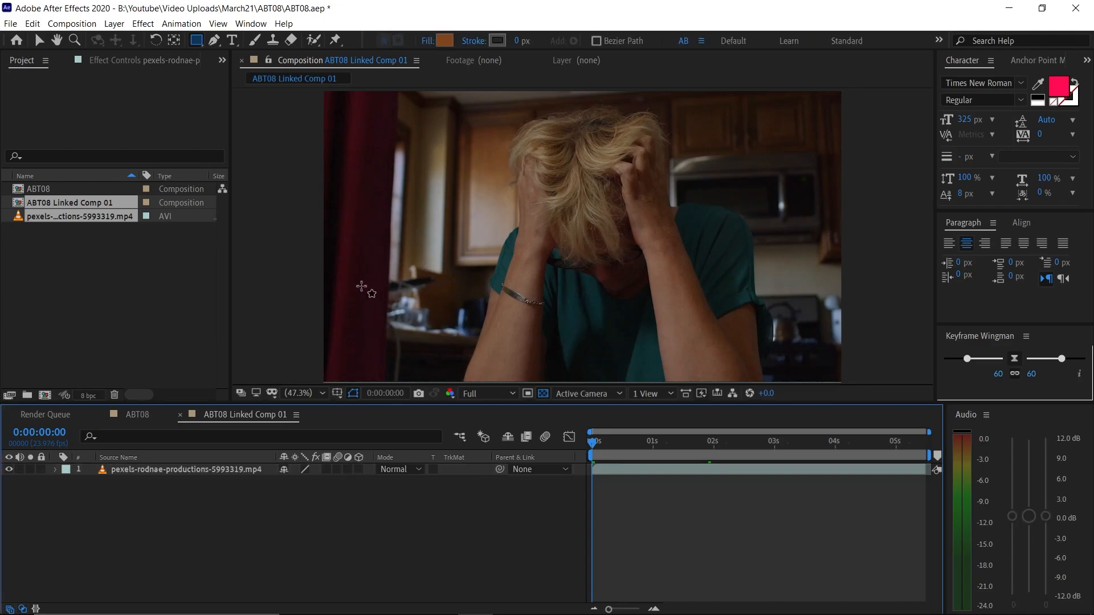
# Draw a rectangle over the footage and give it a bright red fill.
pyautogui.moveTo(361, 287); pyautogui.dragTo(499, 359)
pyautogui.click(446, 41)
pyautogui.click(317, 341)
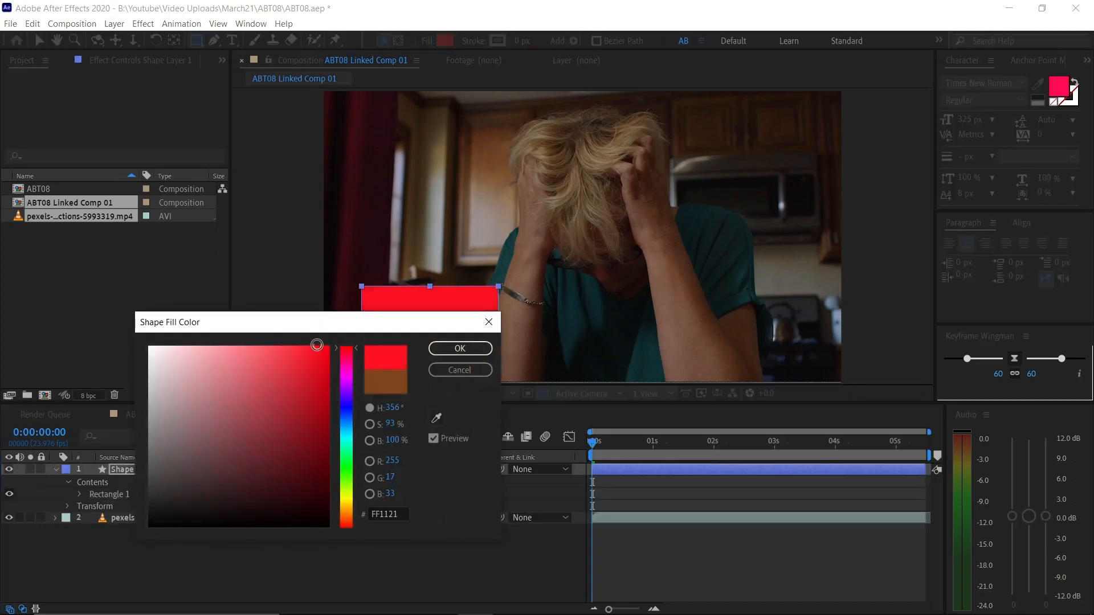
pyautogui.click(459, 354)
pyautogui.press('v')
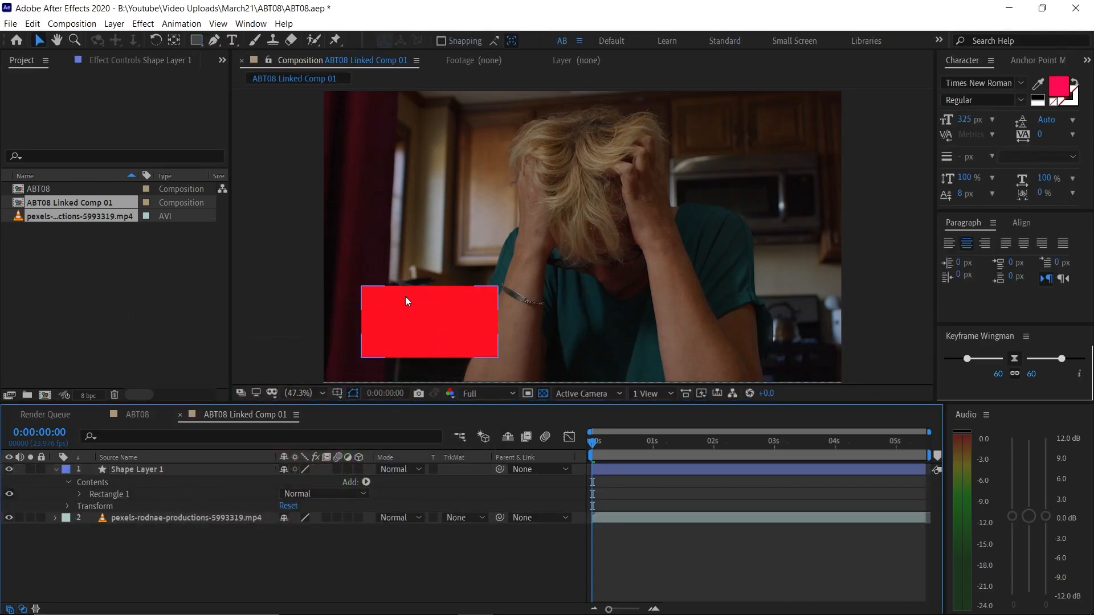
# Check the comp in Premiere, move the rectangle to the right side and duplicate its layer.
pyautogui.hotkey('alt', 'Tab')
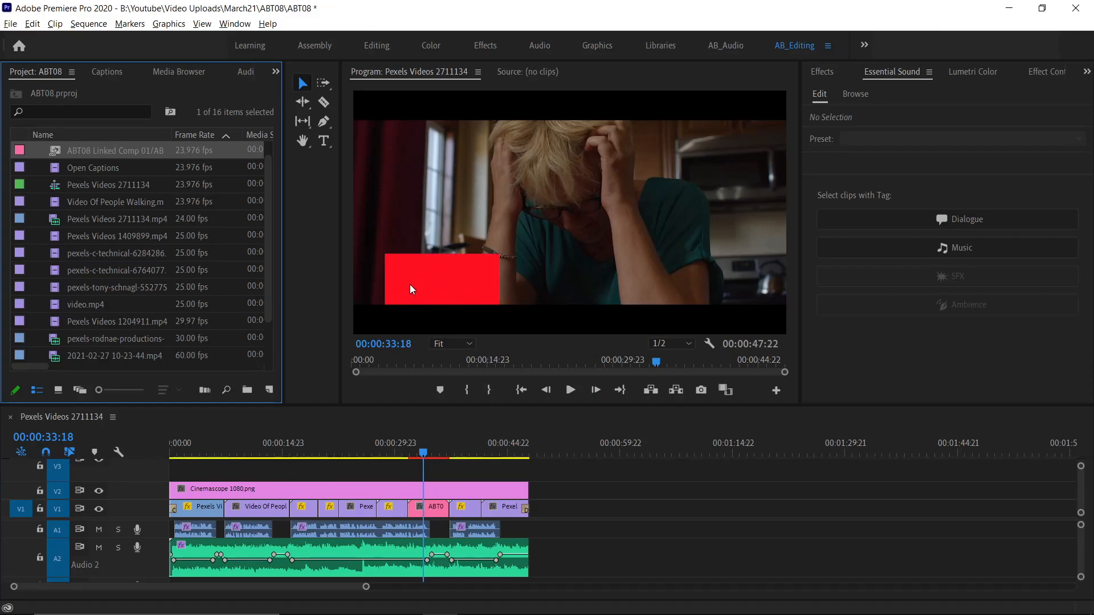
pyautogui.hotkey('alt', 'Tab')
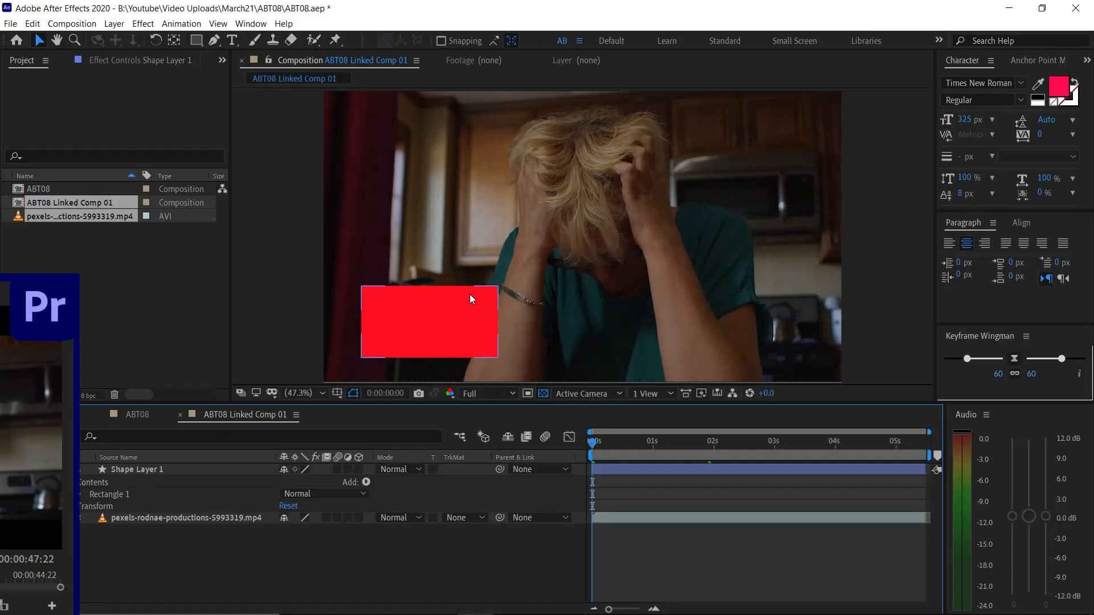
pyautogui.moveTo(479, 325); pyautogui.dragTo(746, 333)
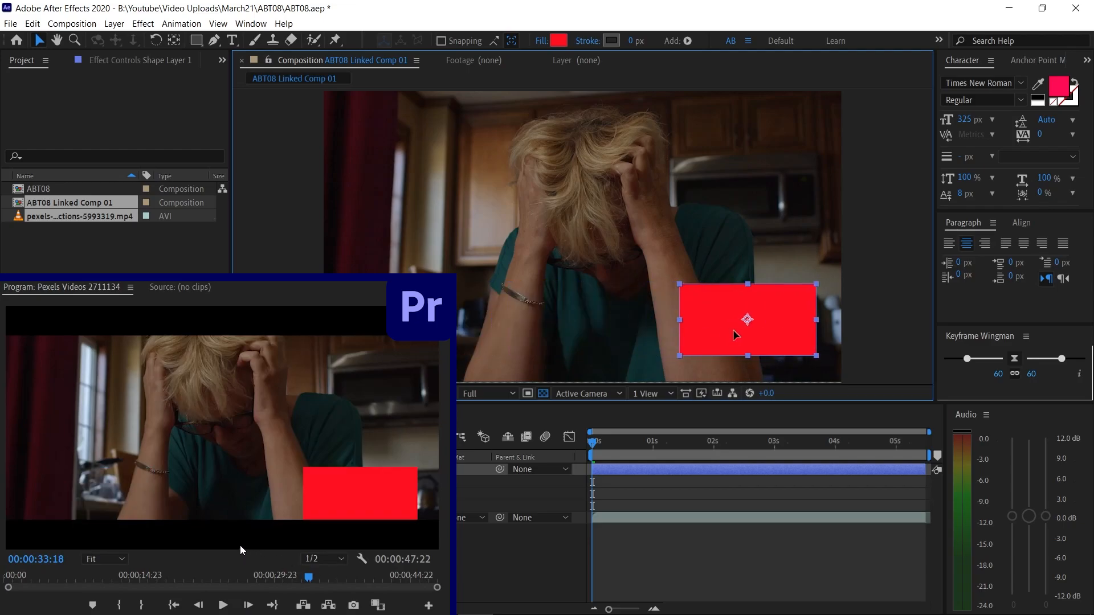
pyautogui.hotkey('ctrl', 'd')
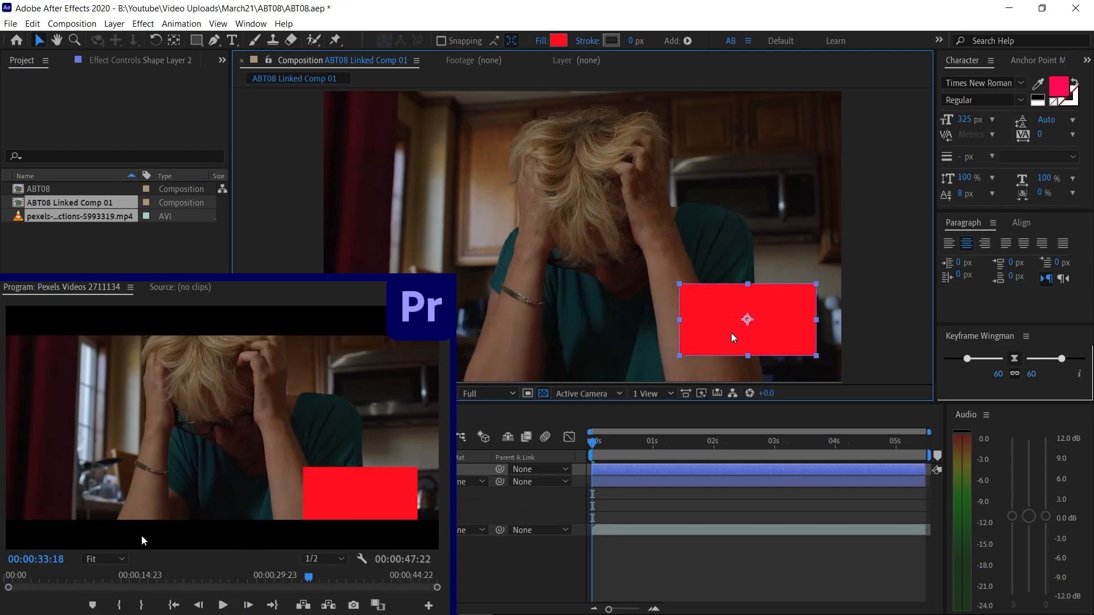
# Move the duplicate rectangle toward the upper-left of the frame.
pyautogui.moveTo(704, 334); pyautogui.dragTo(389, 213)
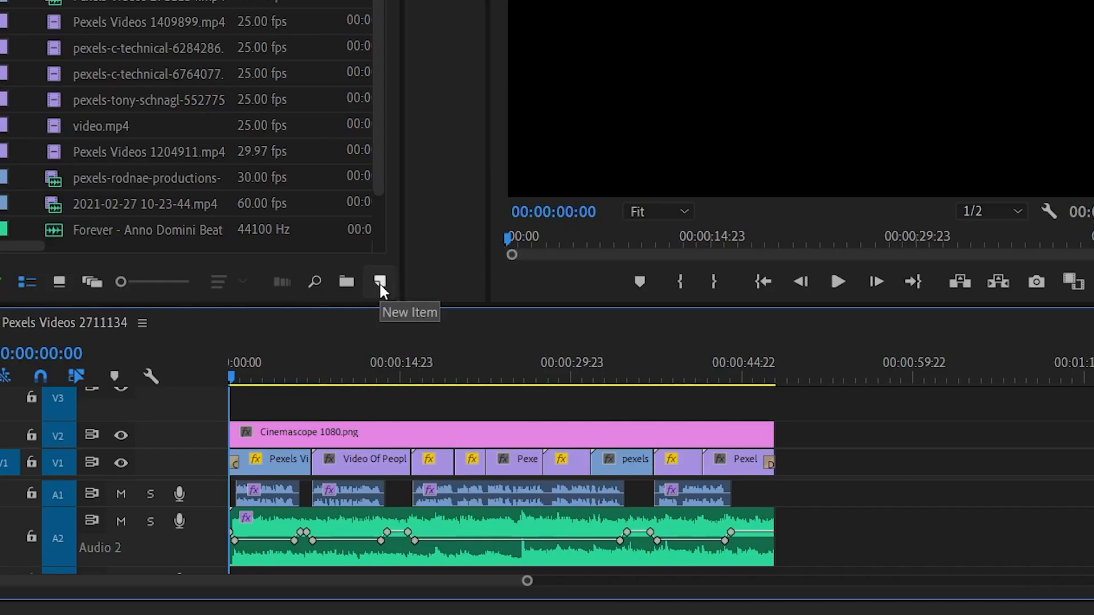
# Create a new captions item with the Open Captions standard at 1920×1080.
pyautogui.click(378, 282)
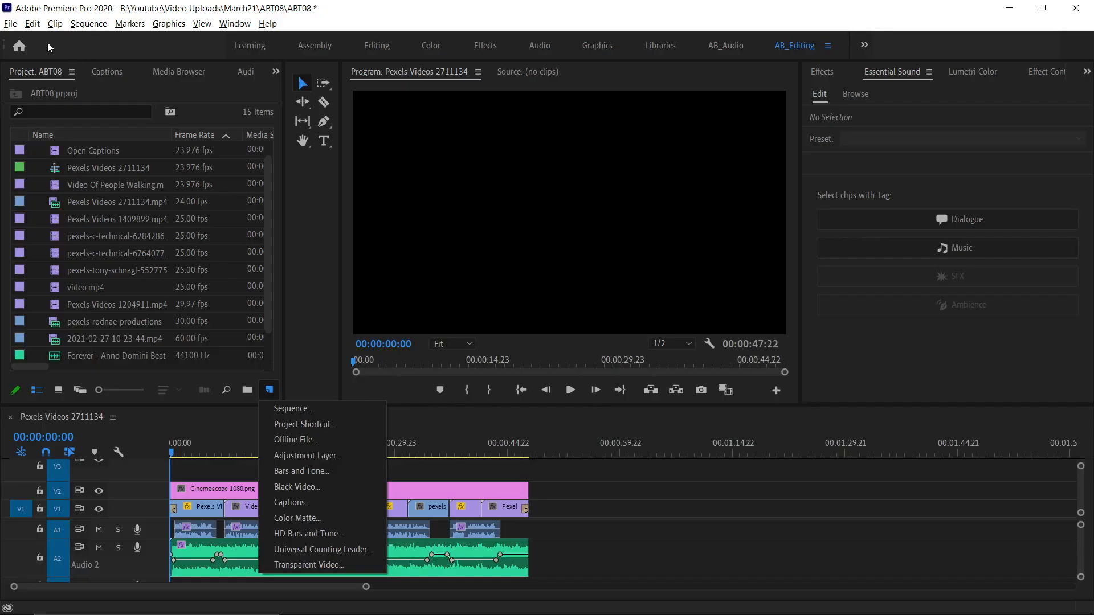
pyautogui.click(11, 23)
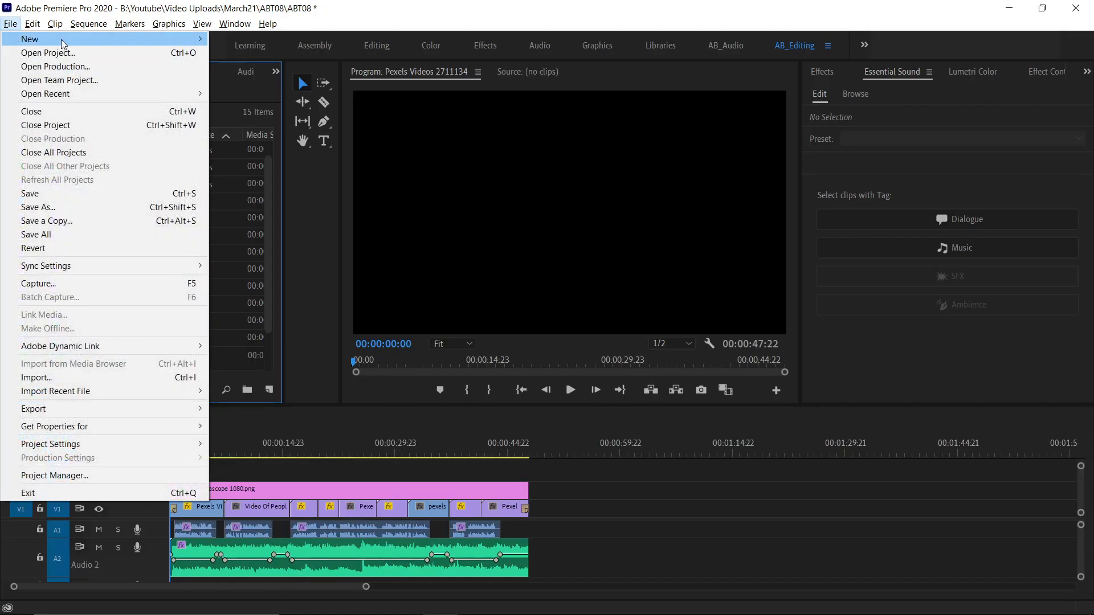
pyautogui.moveTo(102, 39)
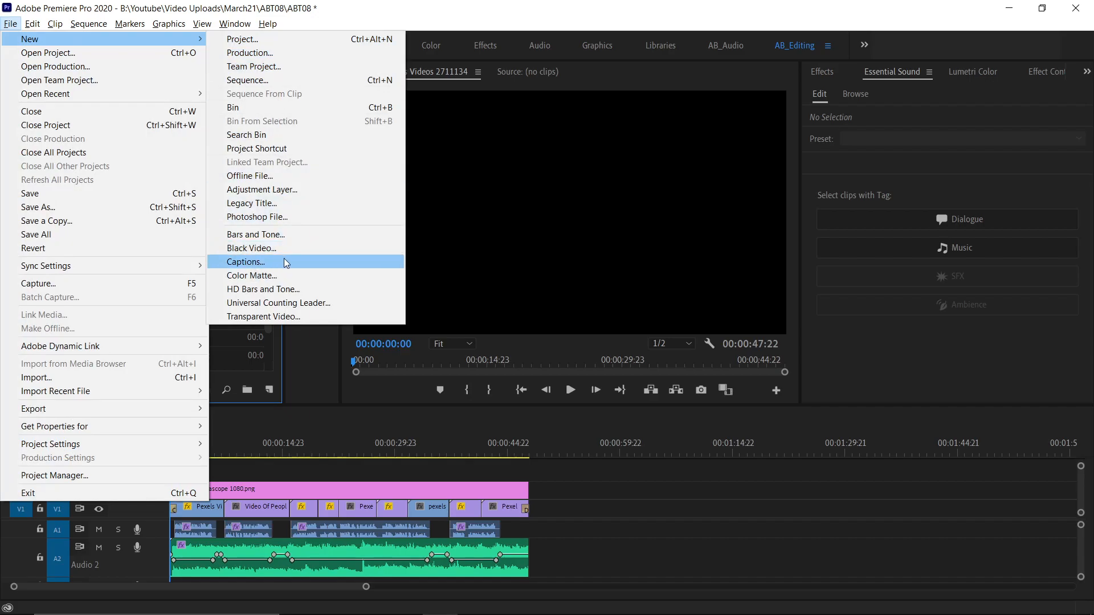
pyautogui.click(284, 258)
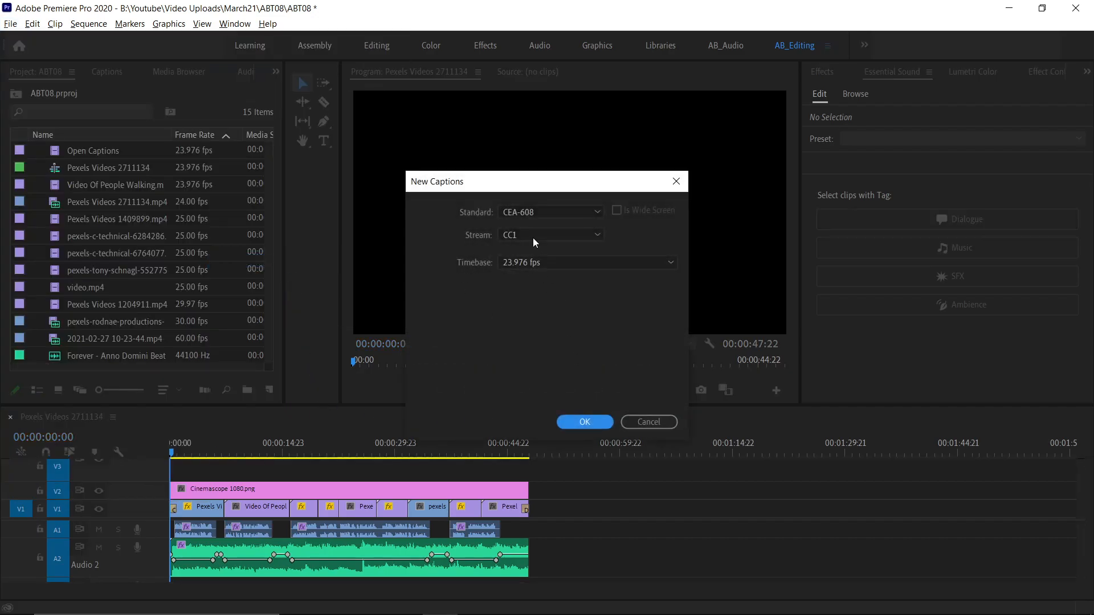
pyautogui.click(526, 213)
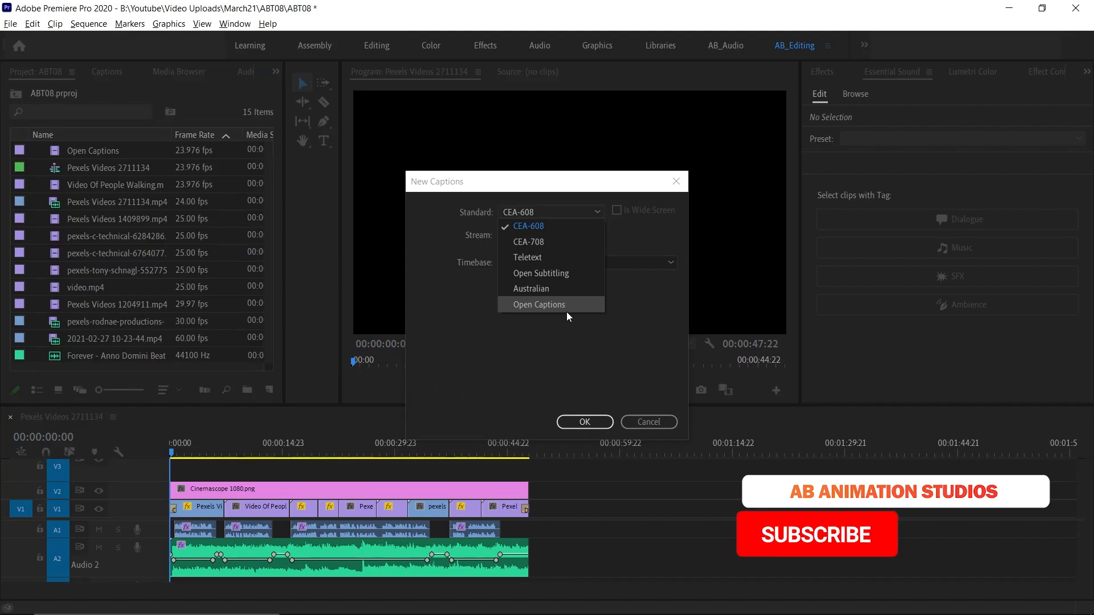
pyautogui.click(582, 311)
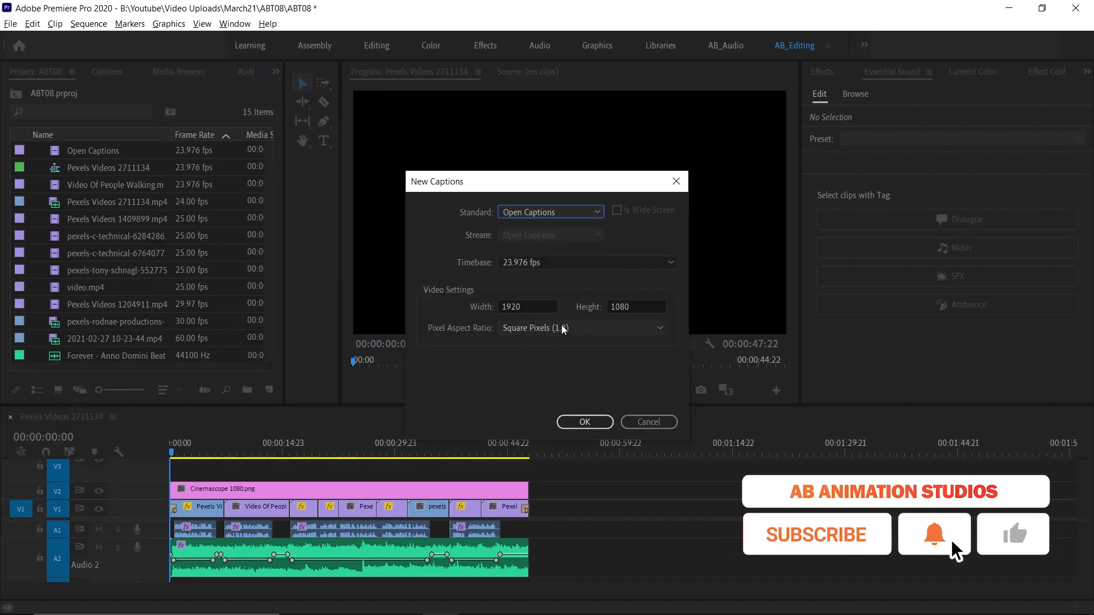
pyautogui.click(584, 422)
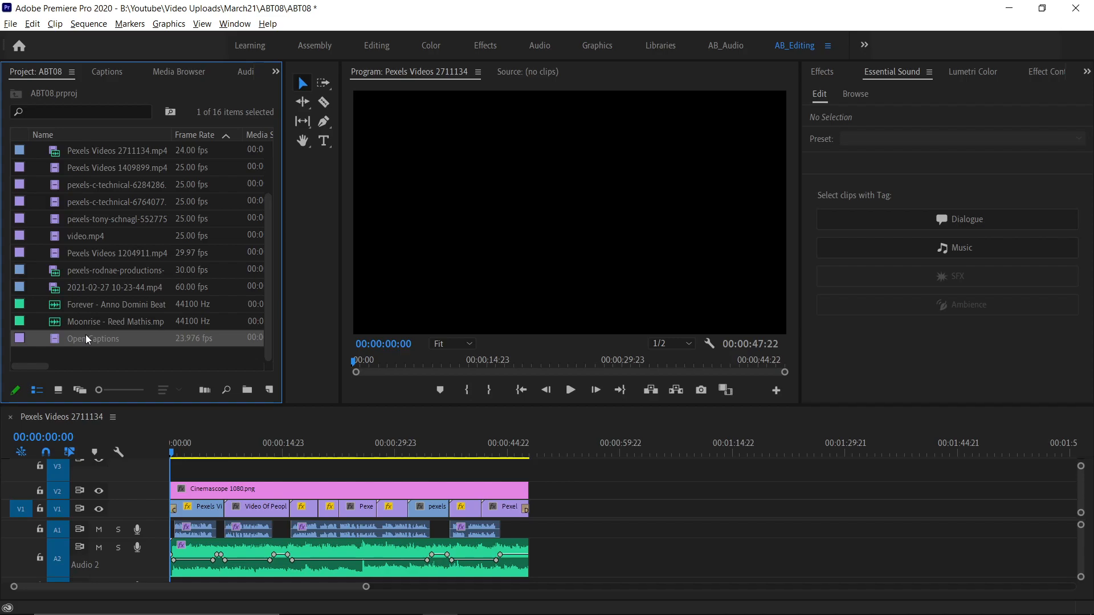
# Place Open Captions on V3 above the video, set the first caption to 'Hi', and stretch the clip to the sequence end.
pyautogui.moveTo(87, 339); pyautogui.dragTo(182, 475)
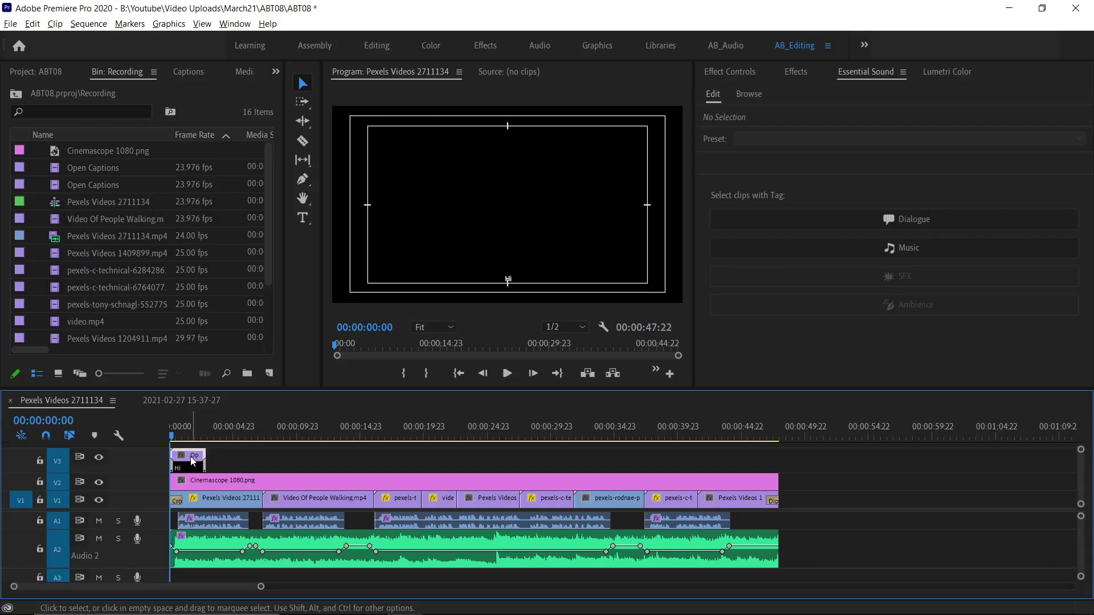
pyautogui.doubleClick(190, 457)
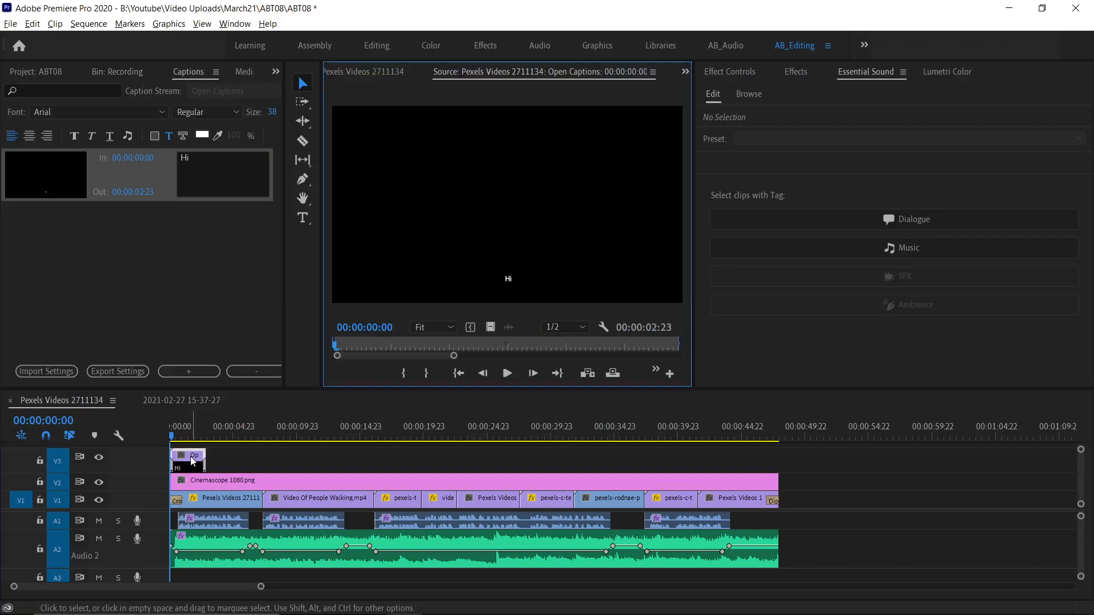
pyautogui.click(222, 171)
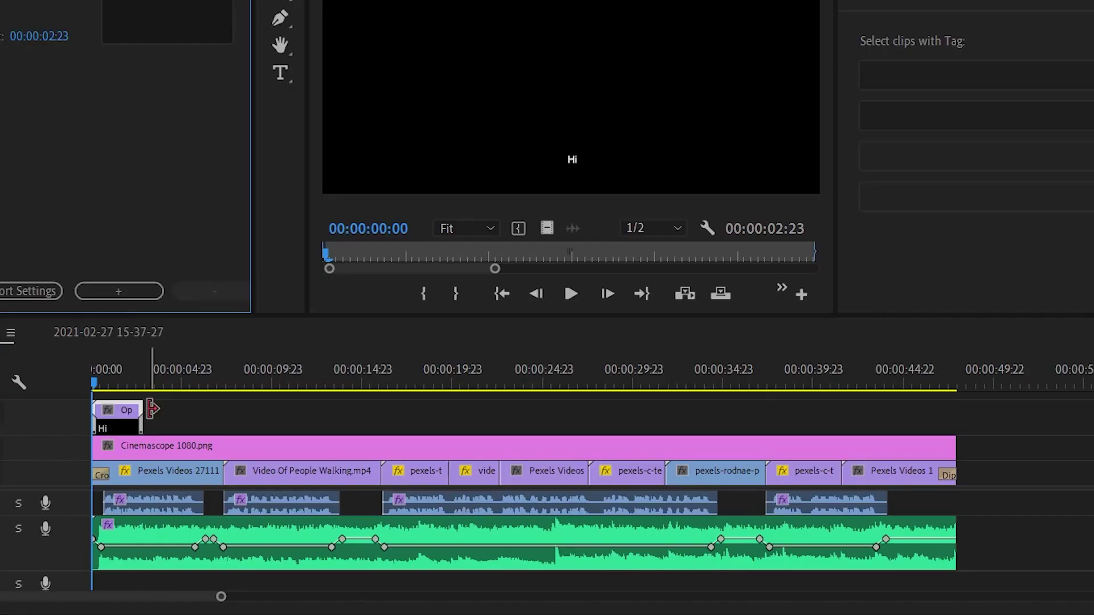
pyautogui.moveTo(205, 457); pyautogui.dragTo(622, 456)
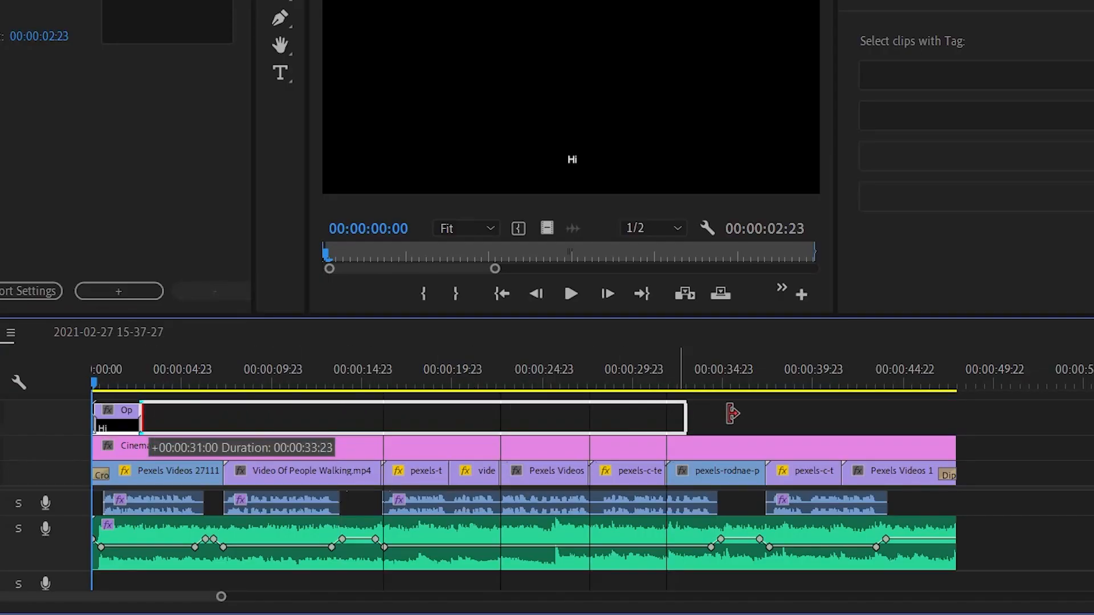
pyautogui.moveTo(732, 414); pyautogui.dragTo(956, 419)
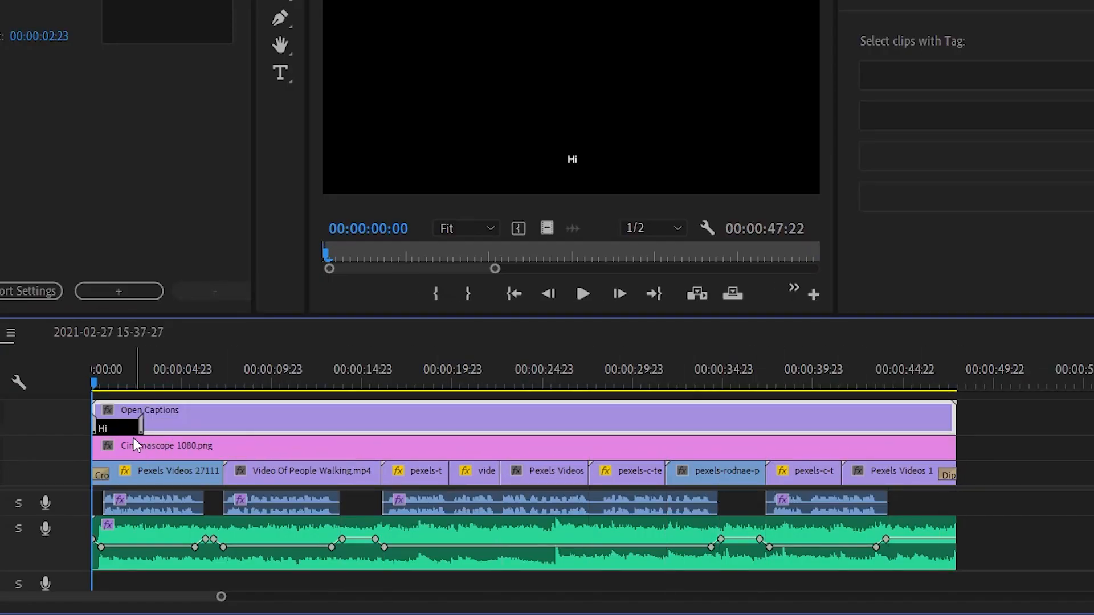
# Lengthen the 'Hi' caption and add a second caption reading 'Welcome' after it.
pyautogui.moveTo(140, 426); pyautogui.dragTo(155, 426)
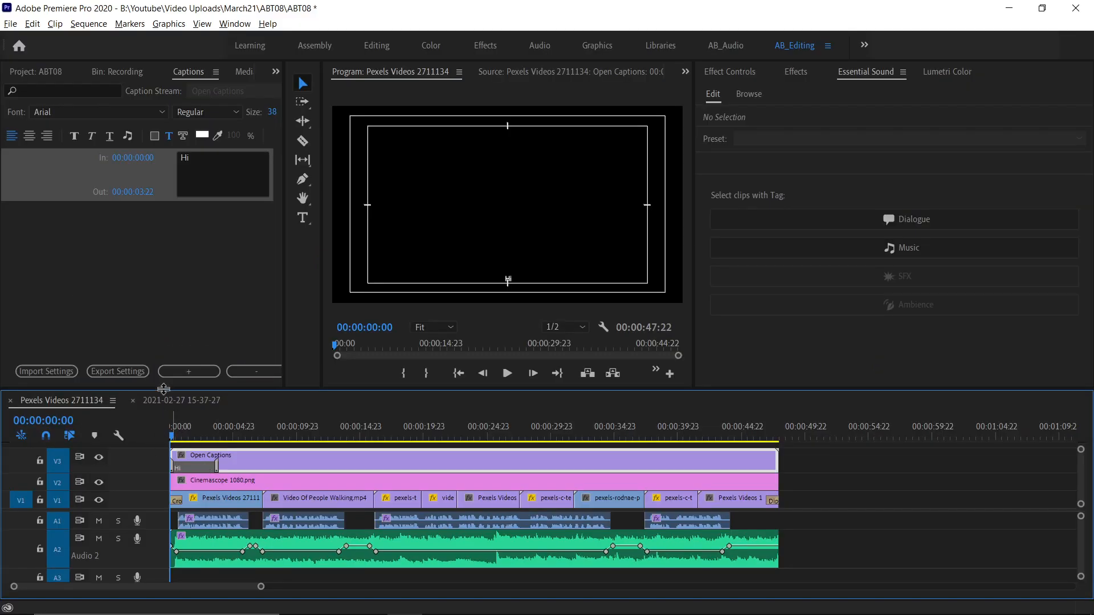
pyautogui.click(189, 370)
pyautogui.click(205, 224)
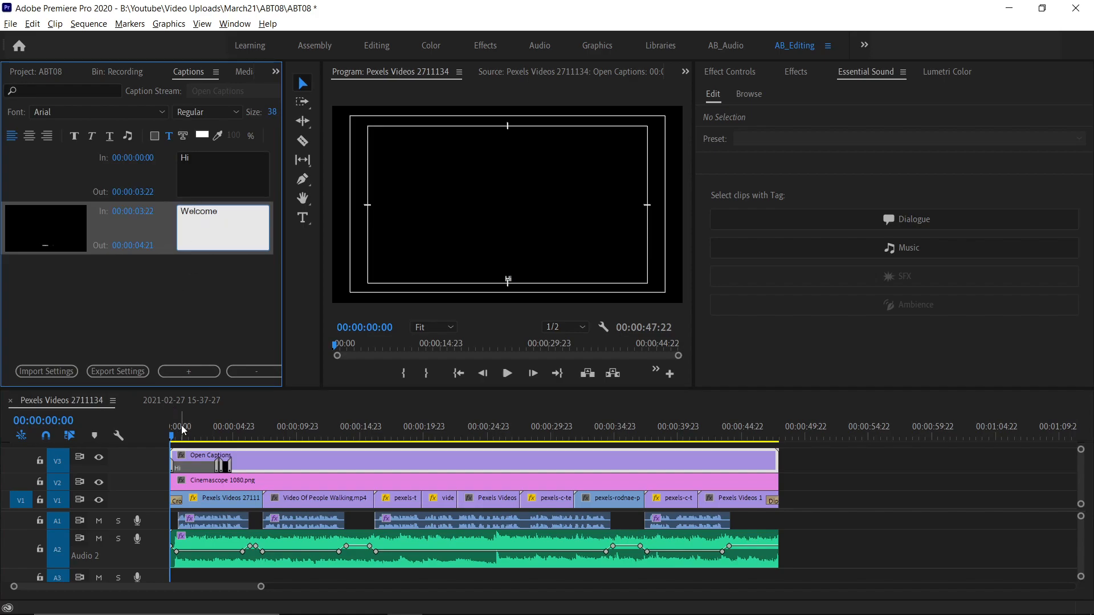
# Move the playhead to about four seconds and add a blank one-second caption after 'Welcome'.
pyautogui.moveTo(181, 430); pyautogui.dragTo(227, 438)
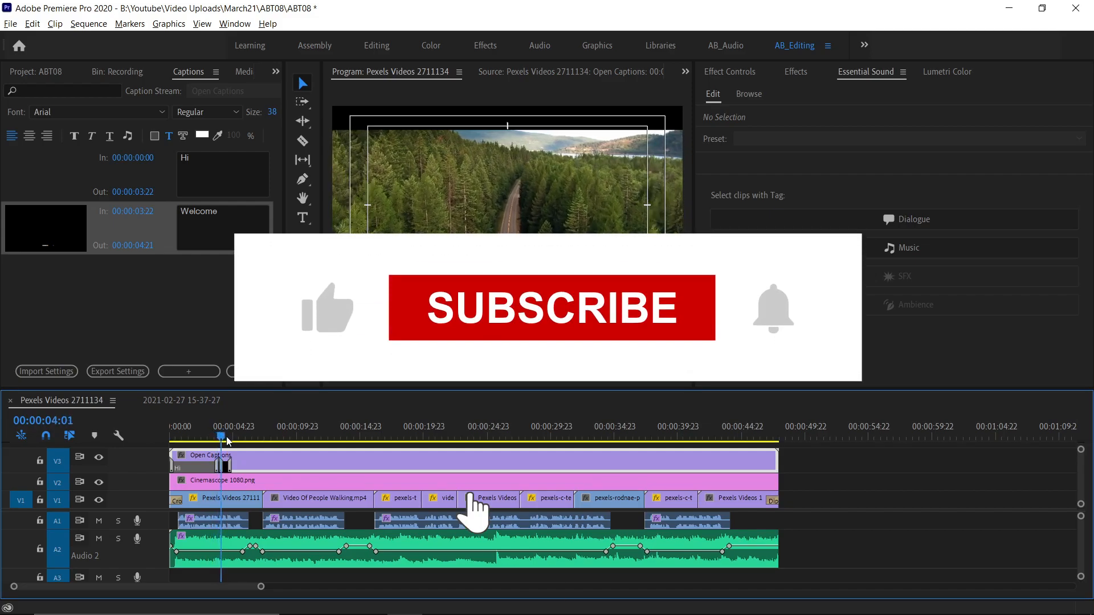
pyautogui.click(196, 371)
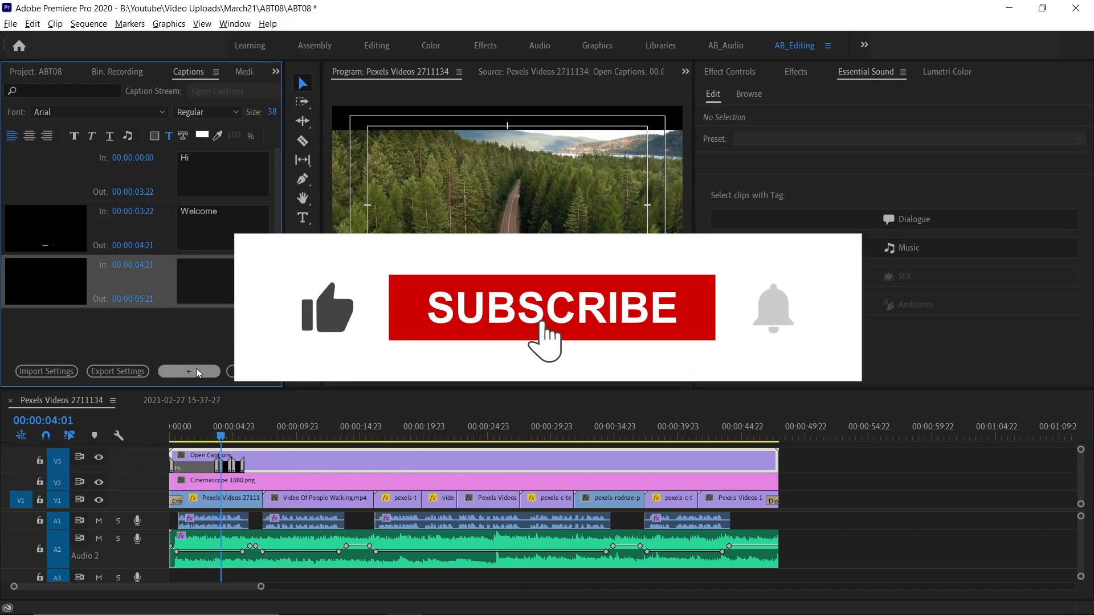